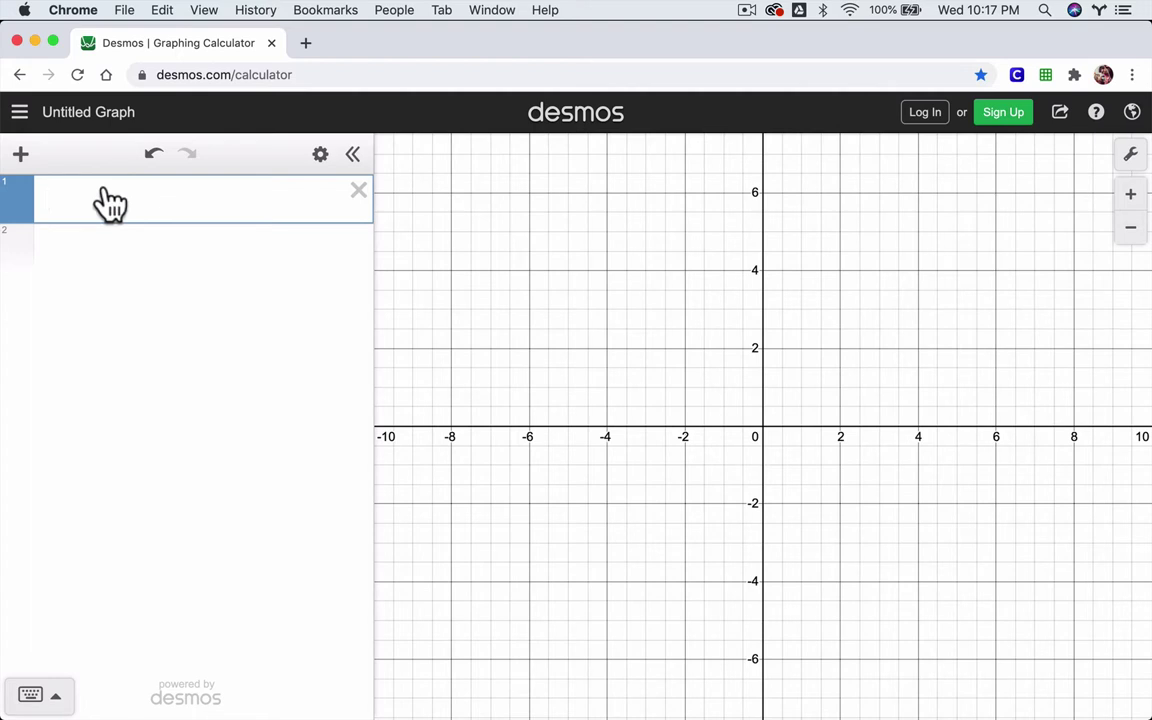
Enter 100!/(5!95!) as the first expression.
{"action": "type", "text": "100!"}
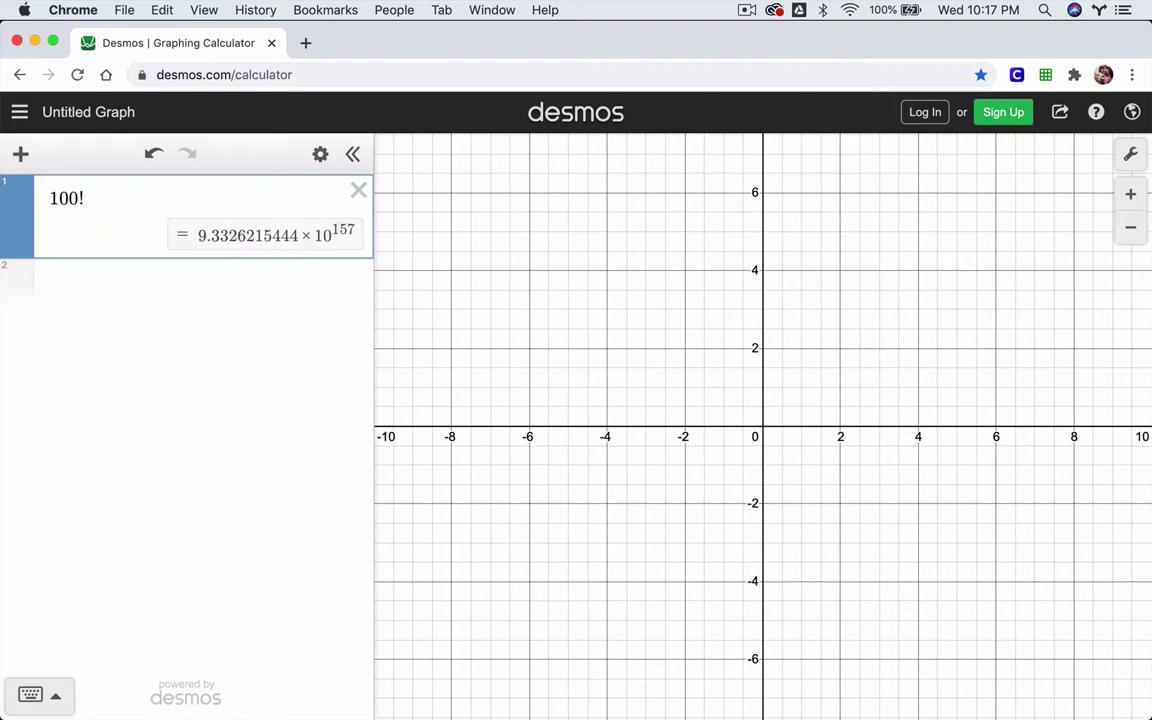
{"action": "type", "text": "/"}
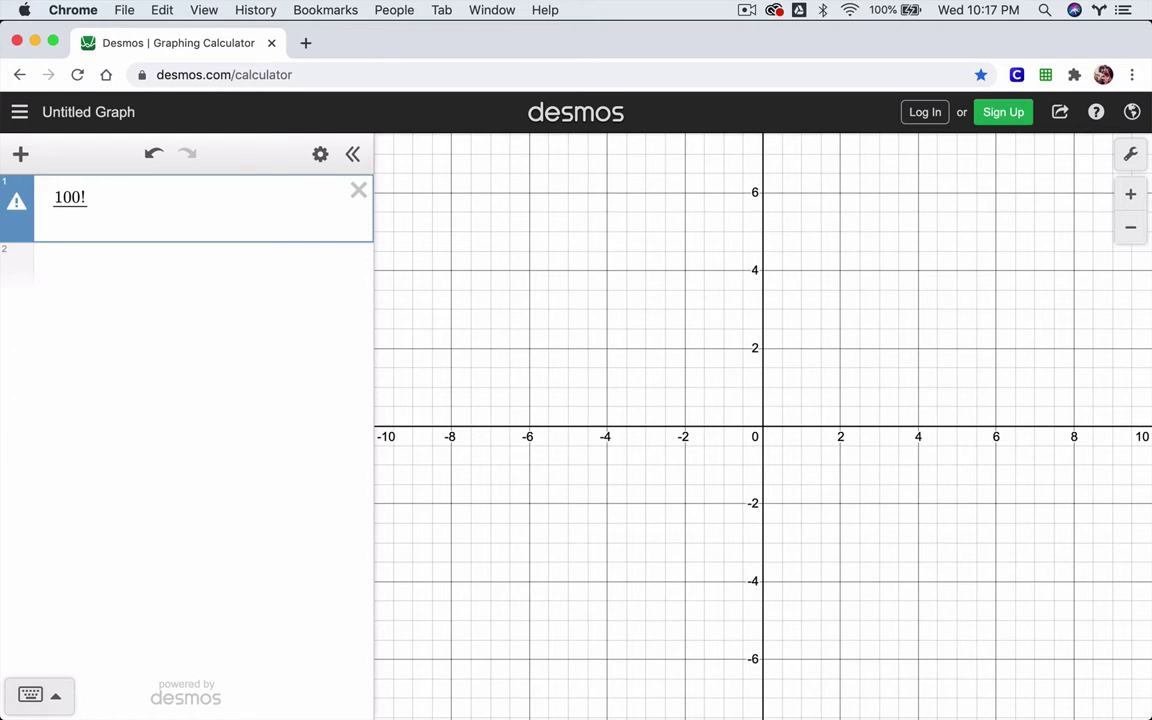
{"action": "type", "text": "5!"}
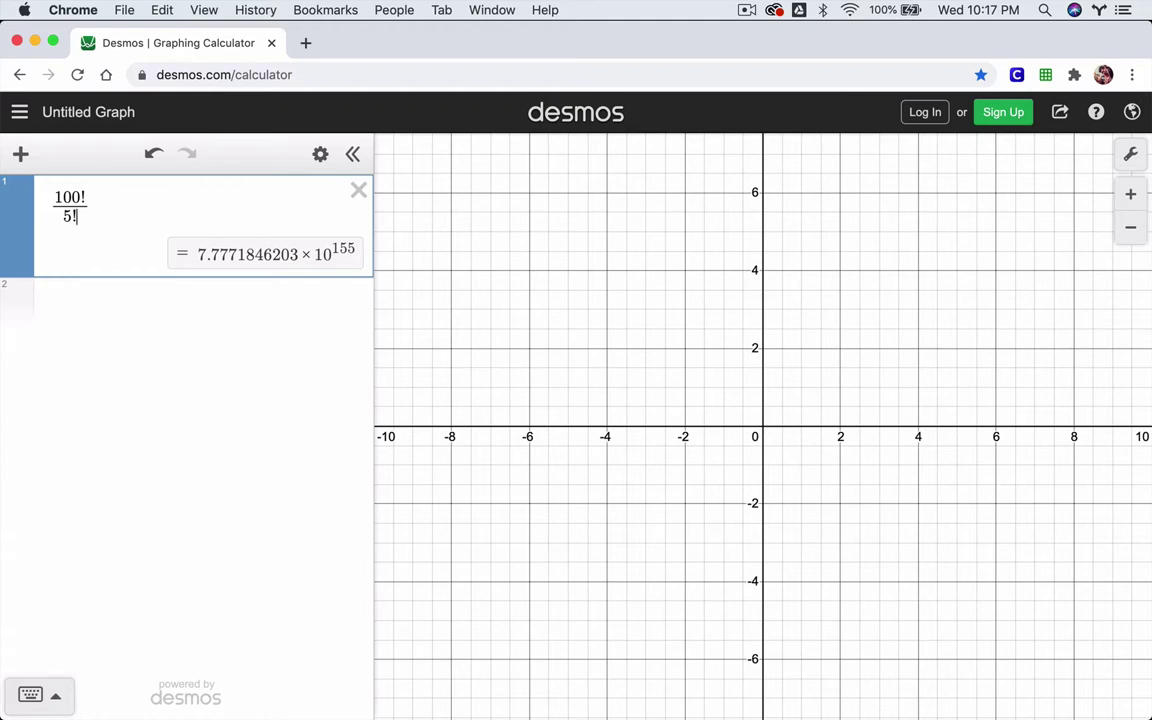
{"action": "type", "text": "95!"}
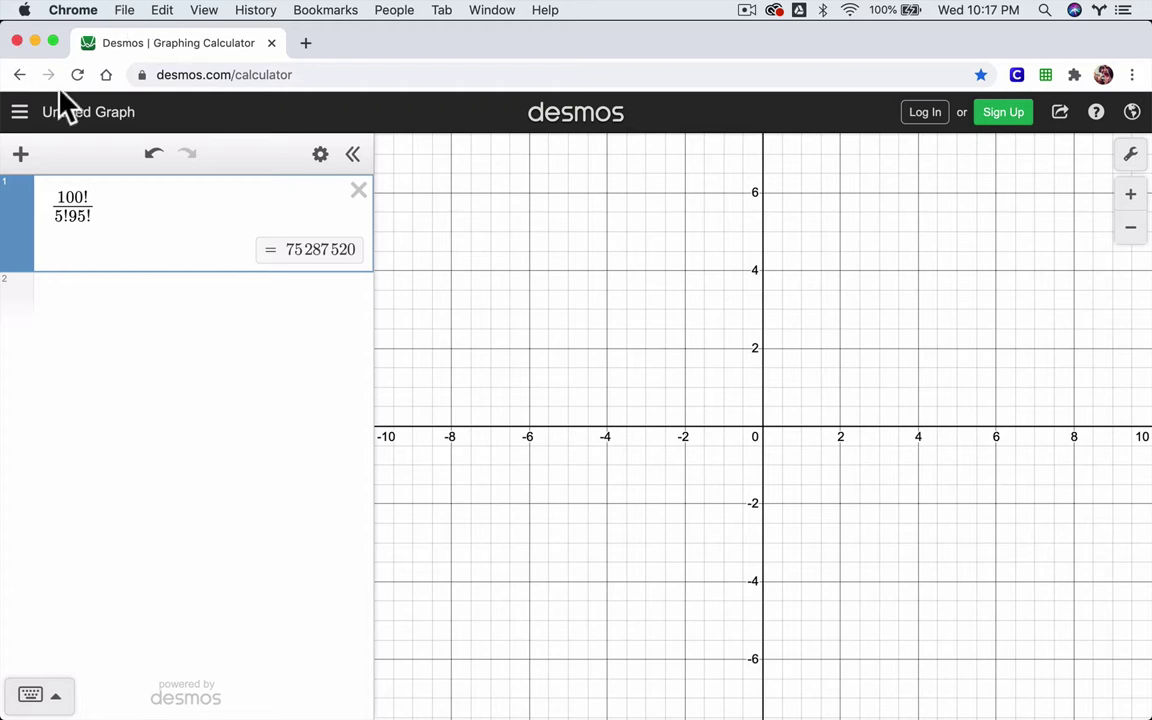
{"action": "left_click", "coordinate": [55, 198]}
{"action": "left_click_drag", "start_coordinate": [57, 198], "coordinate": [95, 215]}
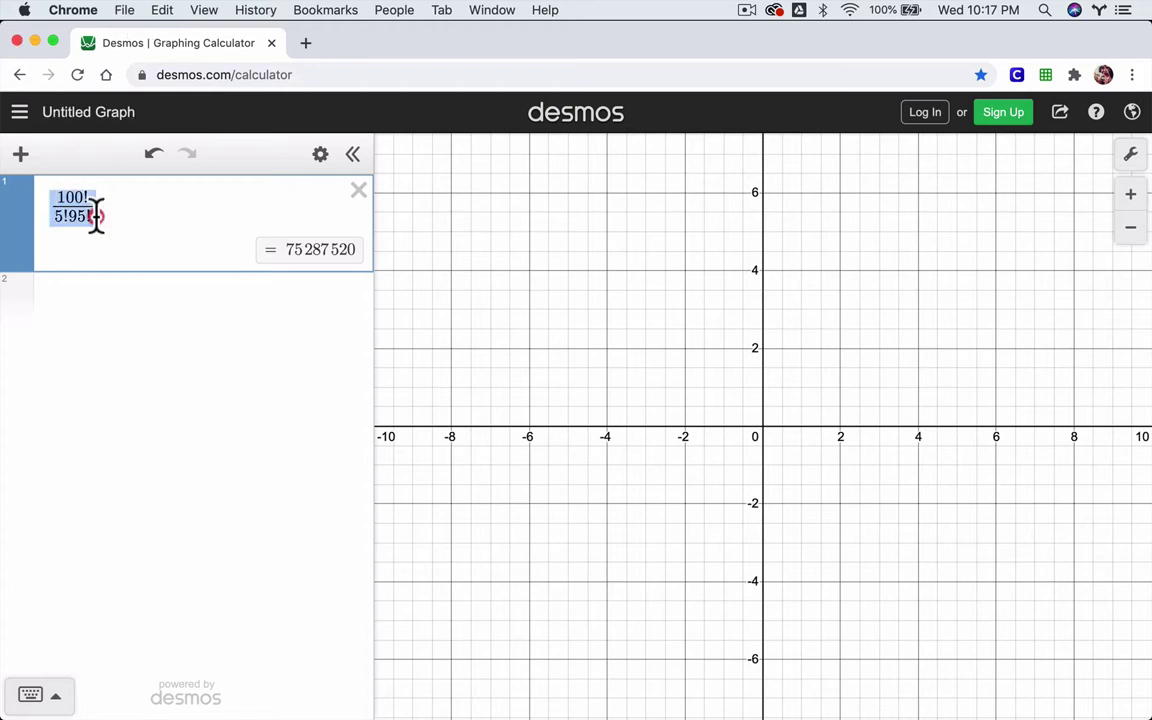
{"action": "left_click", "coordinate": [94, 215]}
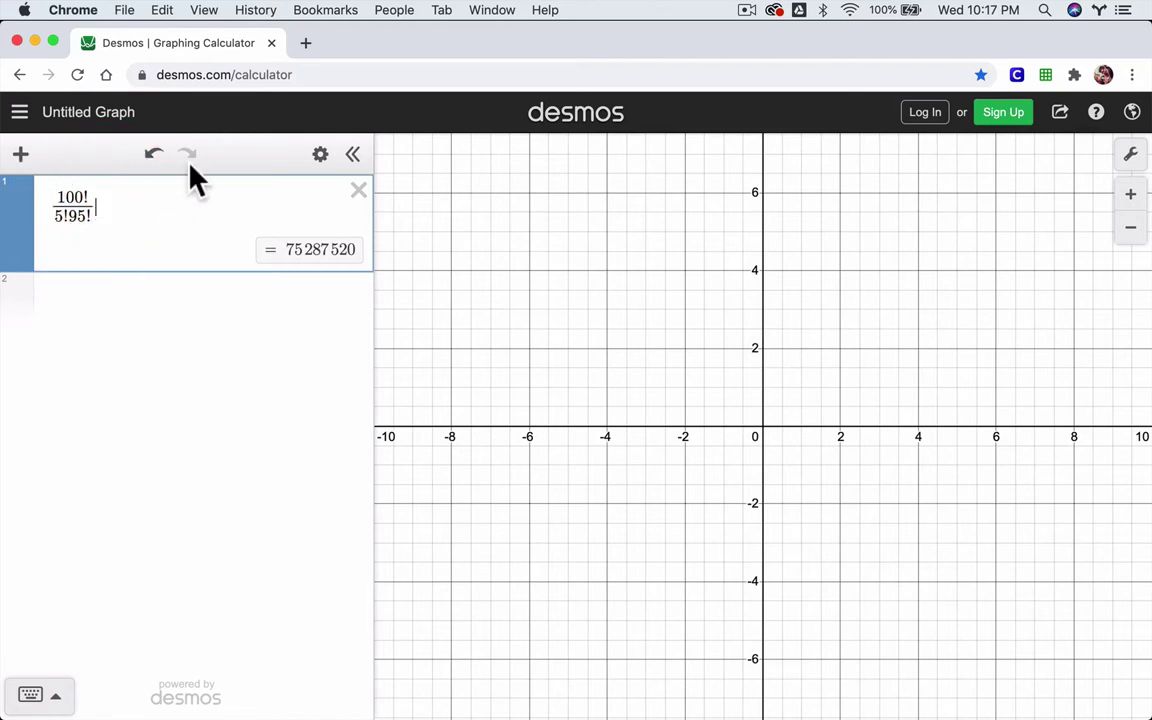
Multiply by .5^5·.5^95 to get 5.9391381179×10^-23, then select the whole expression.
{"action": "type", "text": ".5"}
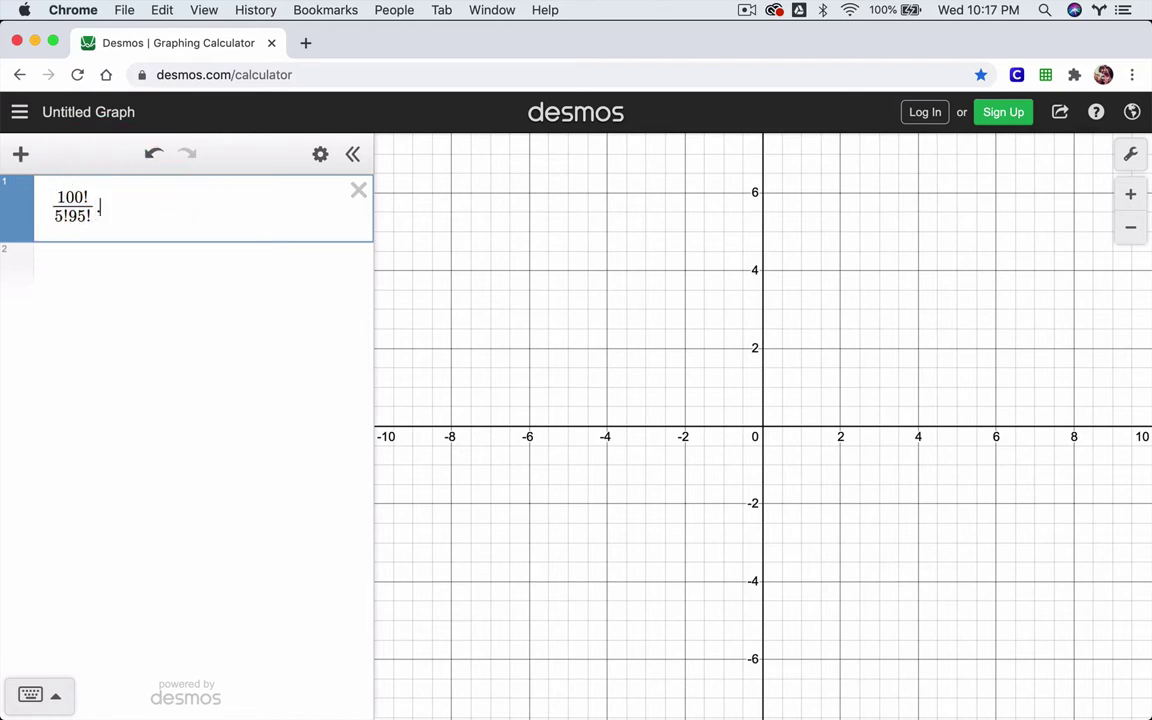
{"action": "type", "text": "^5"}
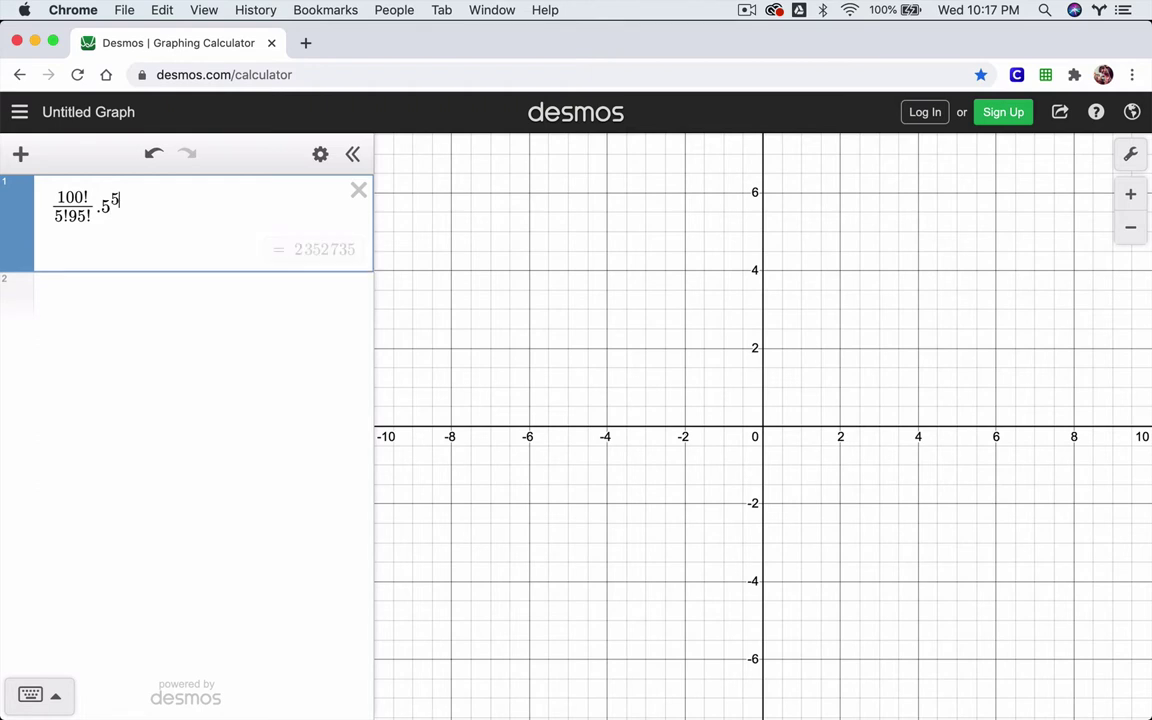
{"action": "key", "text": "Right"}
{"action": "type", "text": "*"}
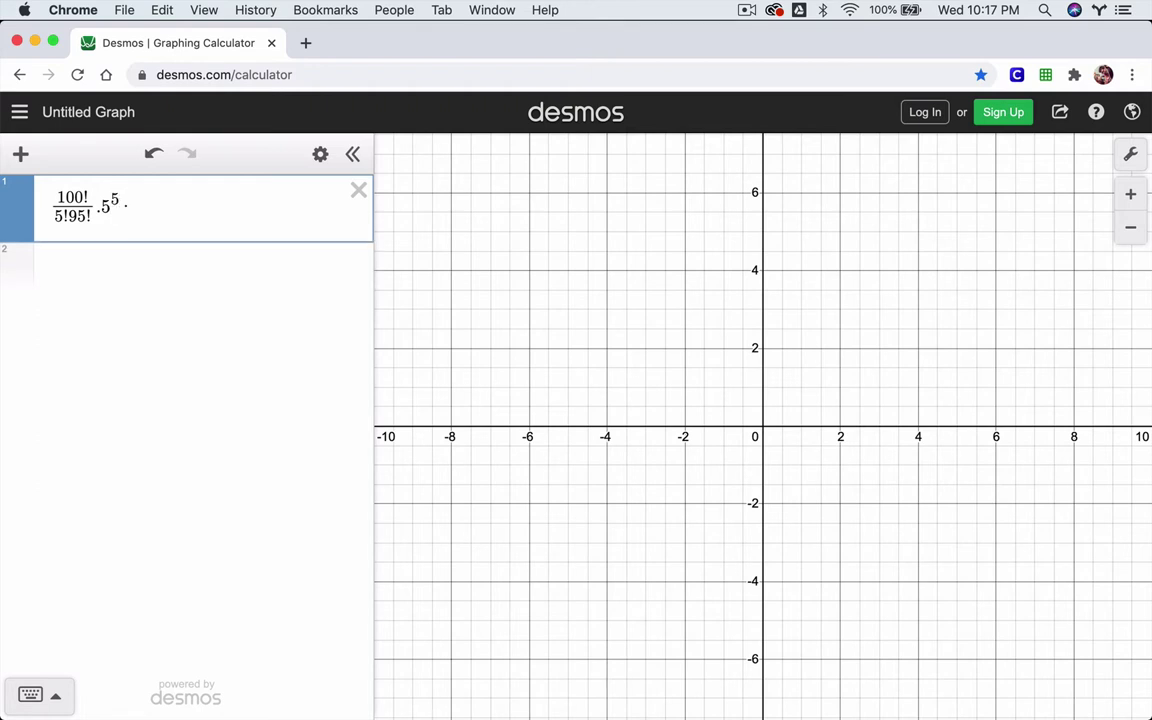
{"action": "type", "text": ".5"}
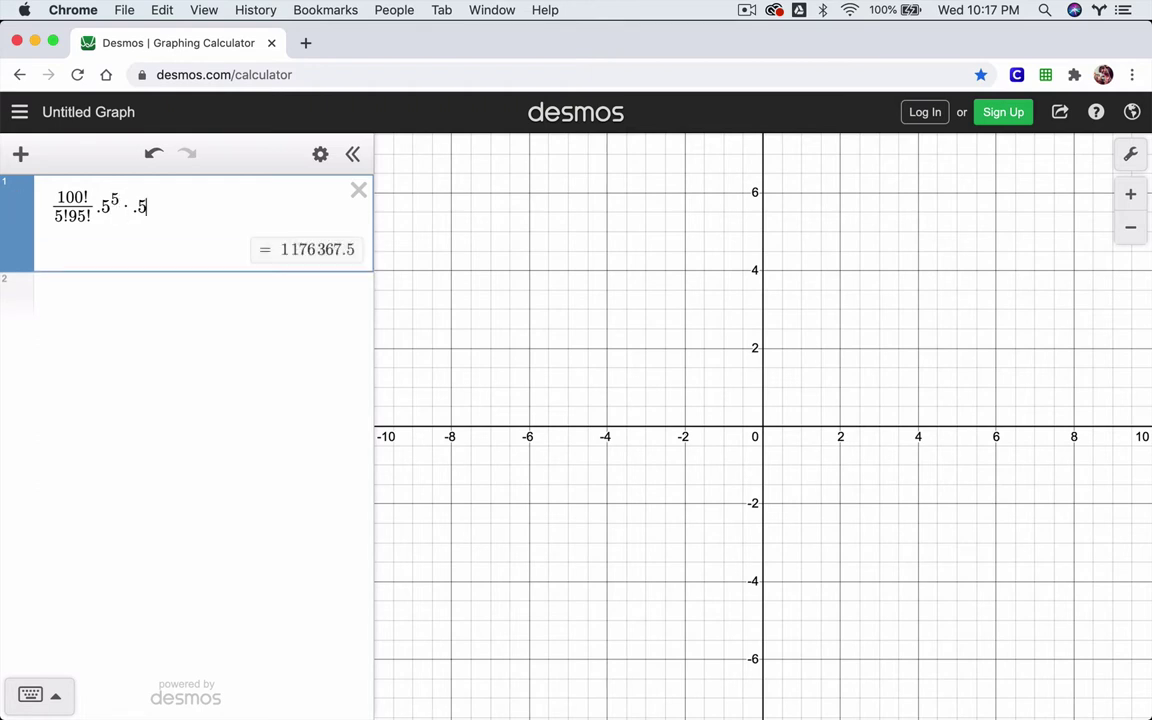
{"action": "type", "text": "^95"}
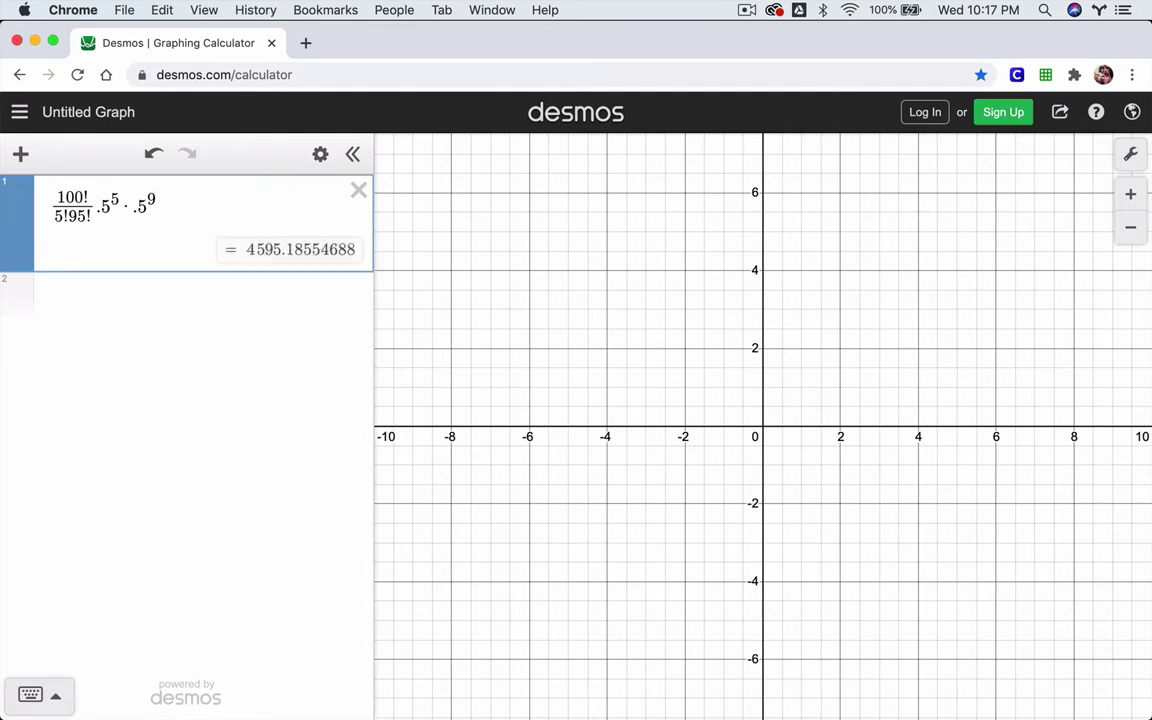
{"action": "left_click", "coordinate": [112, 207]}
{"action": "left_click", "coordinate": [106, 207]}
{"action": "left_click", "coordinate": [143, 210]}
{"action": "left_click_drag", "start_coordinate": [143, 210], "coordinate": [149, 203]}
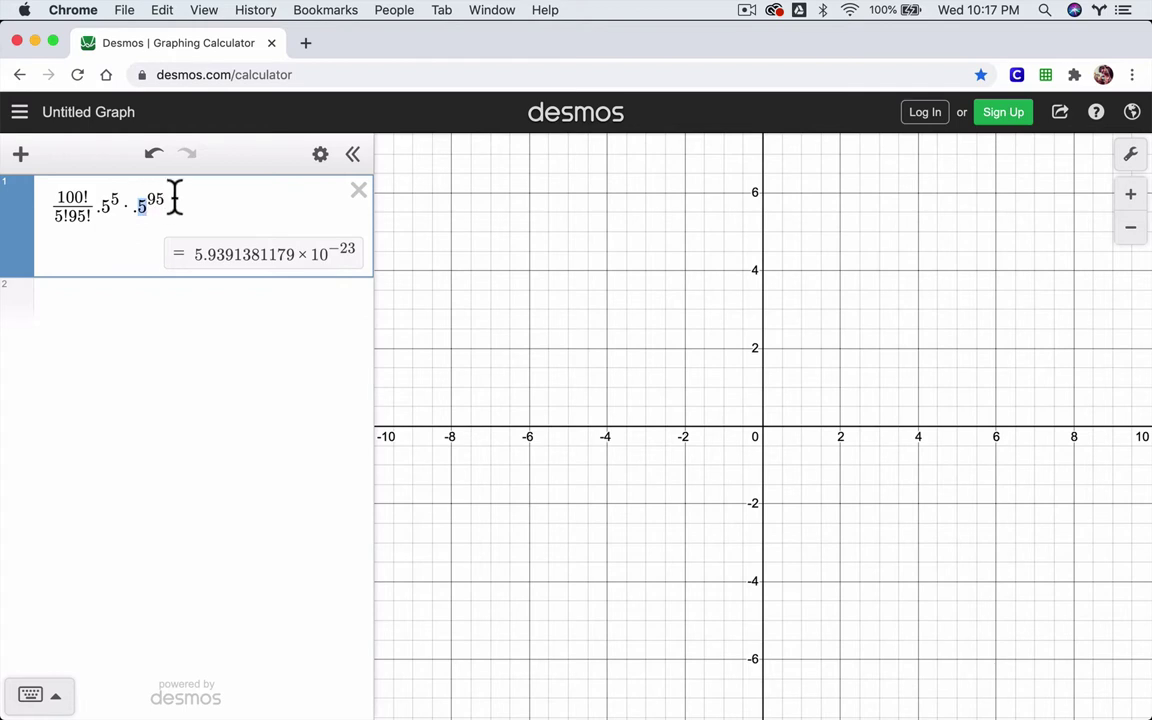
{"action": "left_click", "coordinate": [170, 198]}
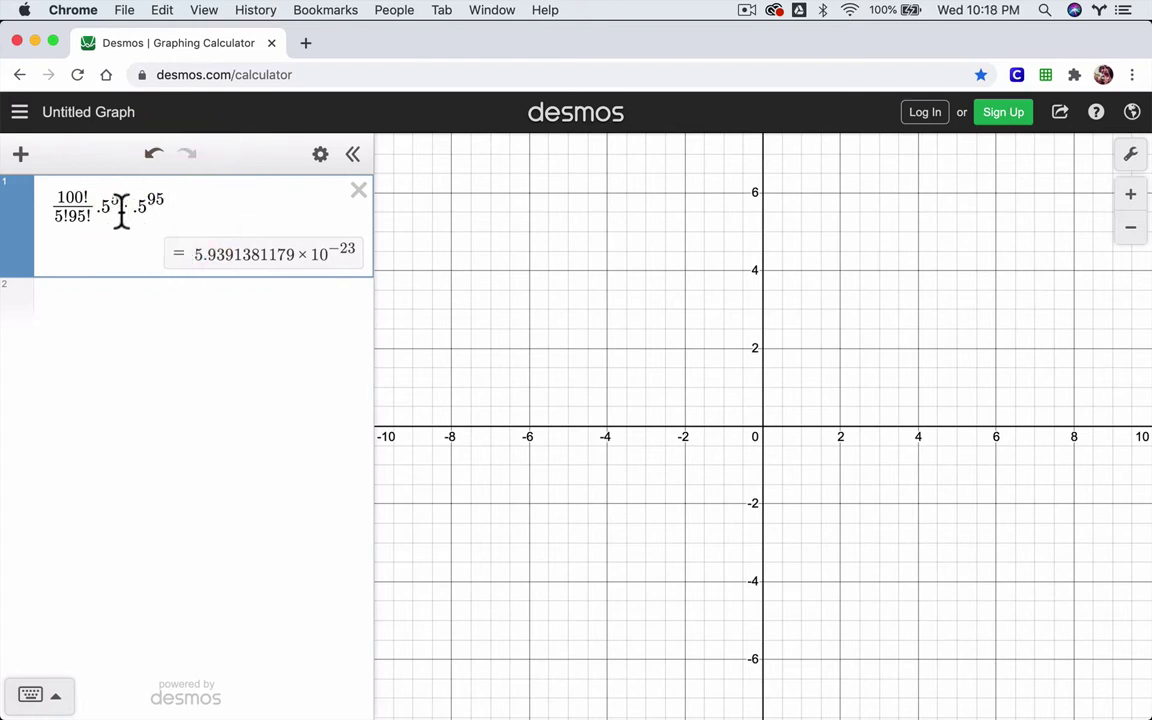
{"action": "left_click_drag", "start_coordinate": [163, 201], "coordinate": [57, 200]}
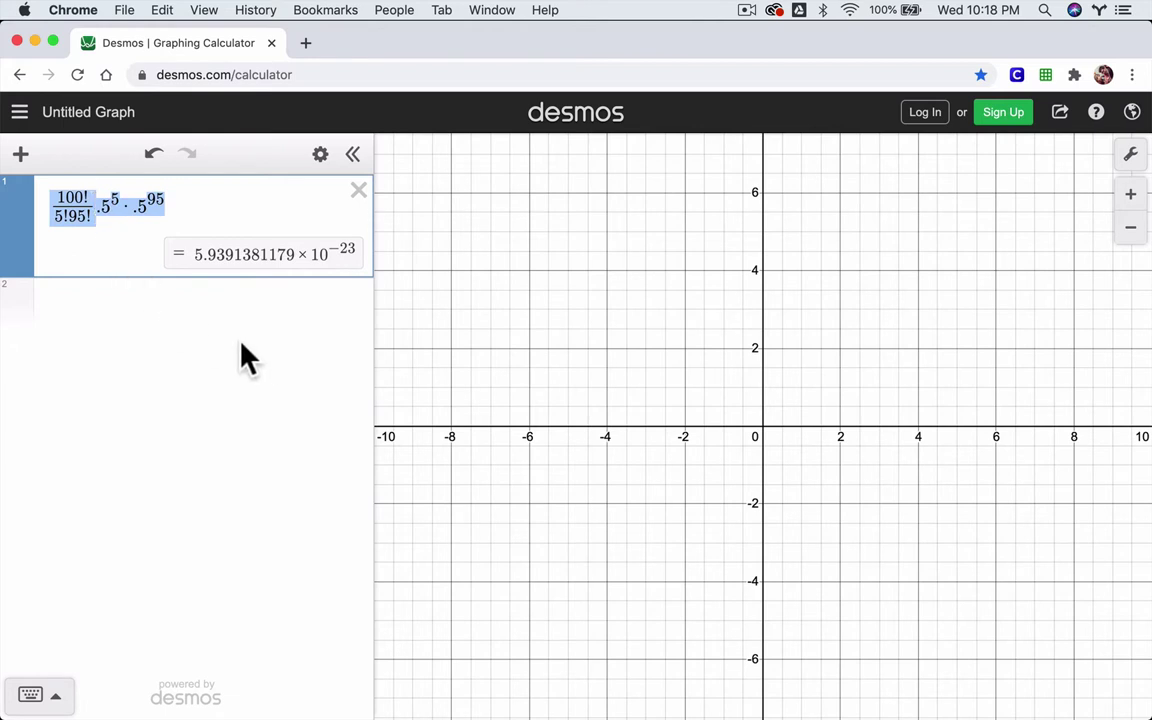
Paste the expression into row 2 and edit it into the 100!/(0!100!)·.5^0·.5^100 term.
{"action": "left_click", "coordinate": [120, 305]}
{"action": "type", "text": "100!/(5!95!)·.5^5·.5^95"}
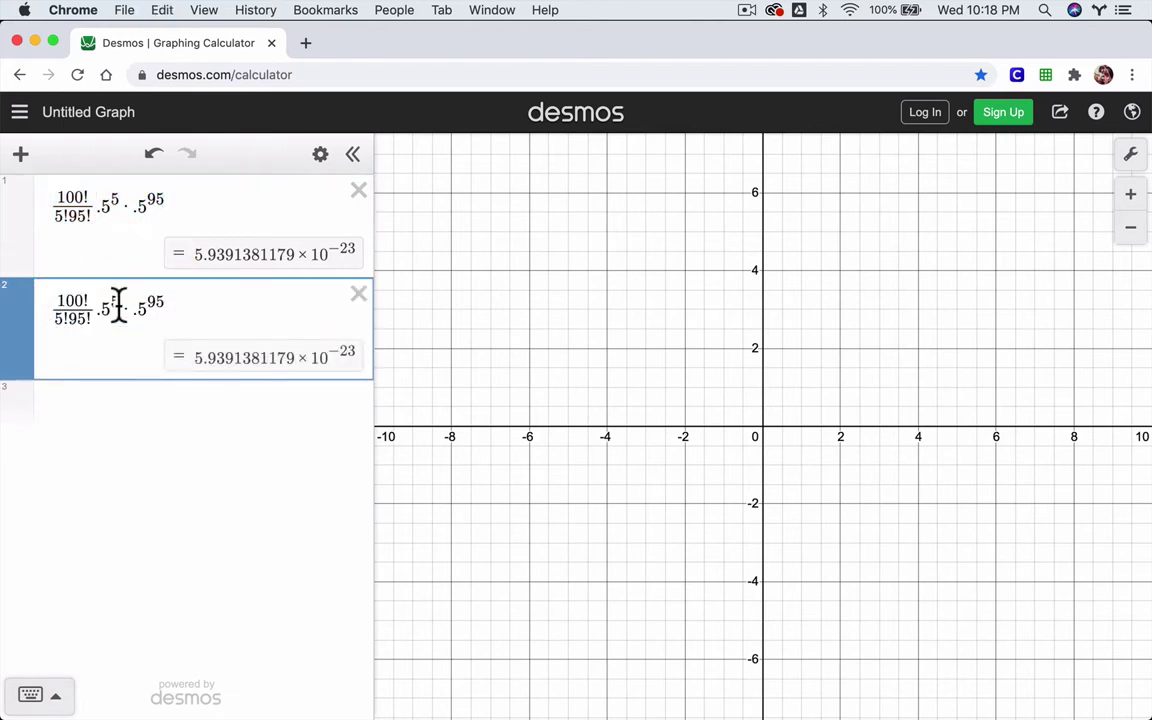
{"action": "type", "text": "+"}
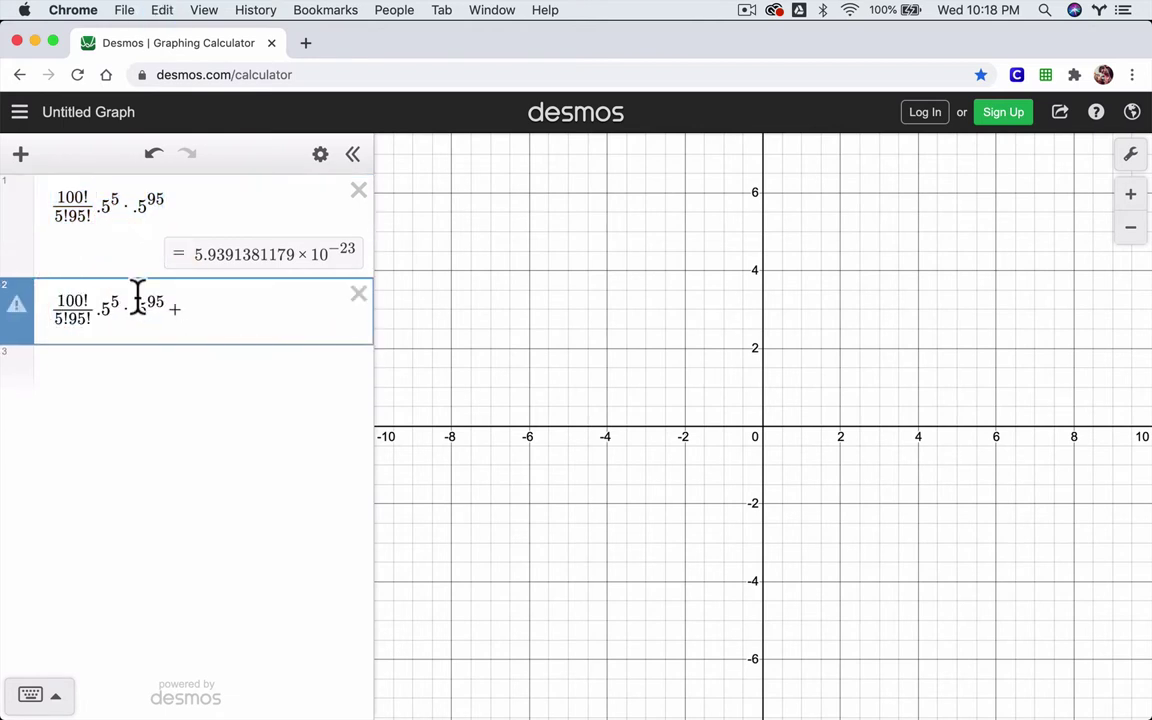
{"action": "left_click", "coordinate": [61, 318]}
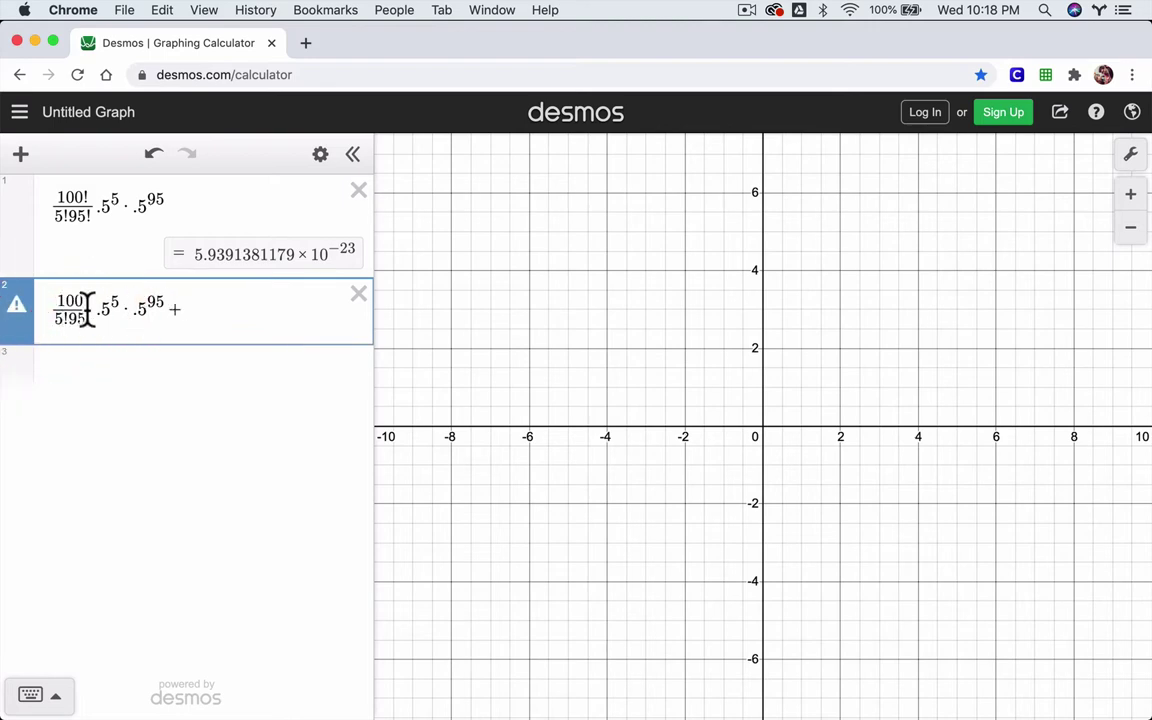
{"action": "key", "text": "BackSpace"}
{"action": "type", "text": "0"}
{"action": "key", "text": "BackSpace"}
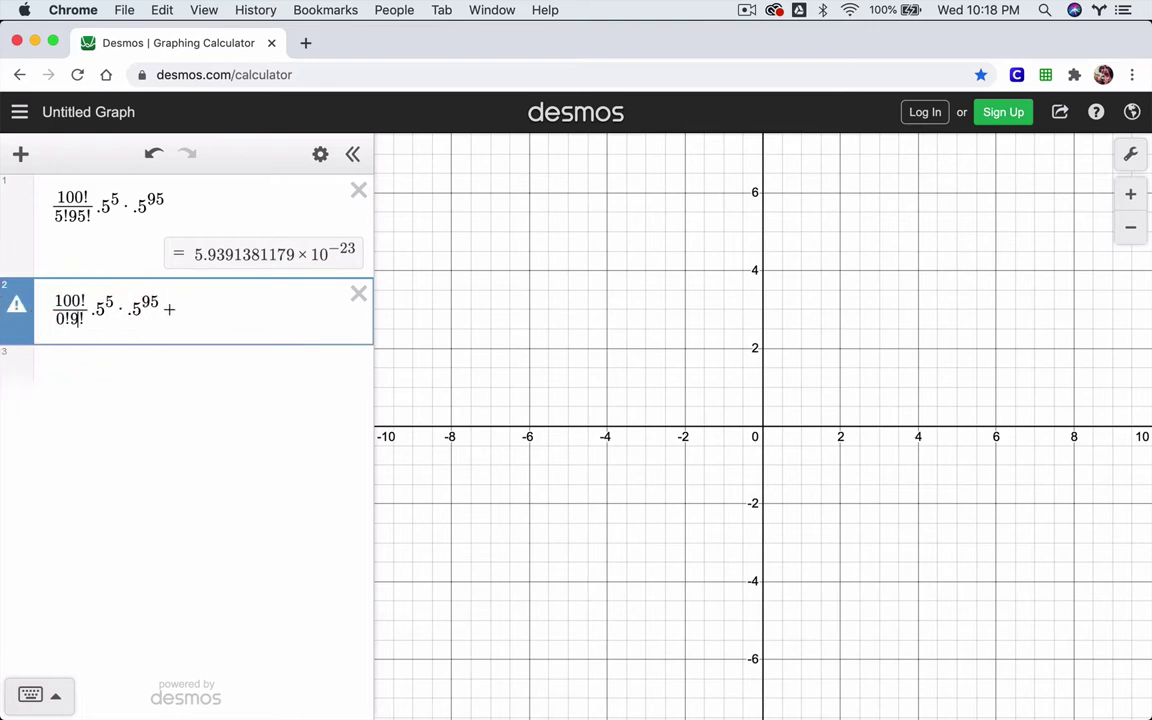
{"action": "type", "text": "100"}
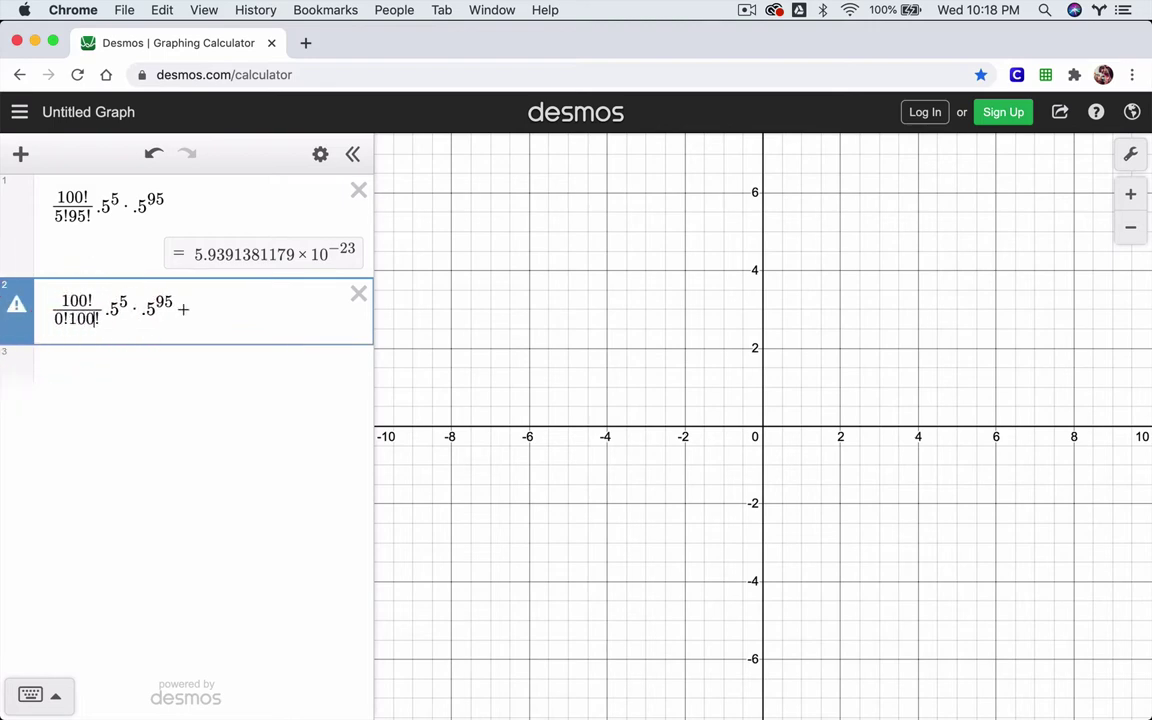
{"action": "left_click", "coordinate": [118, 308]}
{"action": "key", "text": "BackSpace"}
{"action": "type", "text": "0"}
{"action": "left_click", "coordinate": [170, 302]}
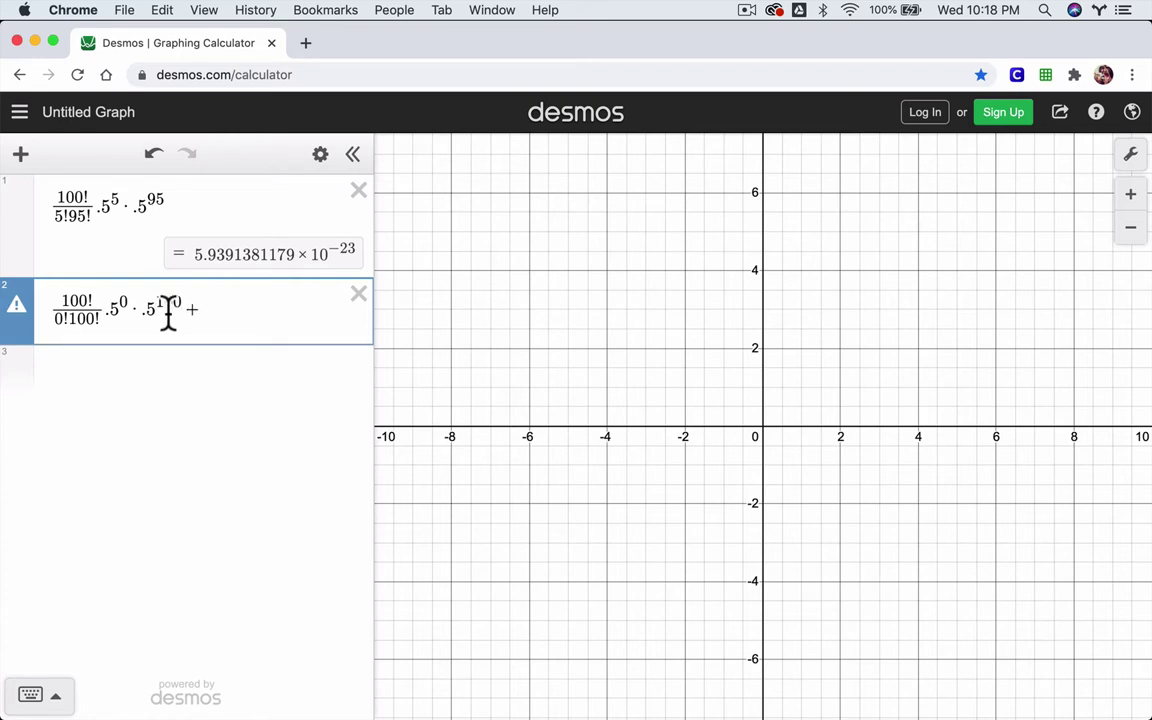
Duplicate the k=0 term after the plus sign and change its 0! to 1!
{"action": "left_click_drag", "start_coordinate": [60, 305], "coordinate": [229, 314]}
{"action": "key", "text": "super+c"}
{"action": "left_click", "coordinate": [229, 314]}
{"action": "key", "text": "super+v"}
{"action": "left_click", "coordinate": [215, 316]}
{"action": "key", "text": "BackSpace"}
{"action": "type", "text": "1"}
Complete the second term as 100!/(1!99!)·.5^1·.5^99 and add another plus.
{"action": "left_click", "coordinate": [281, 296]}
{"action": "type", "text": "1"}
{"action": "key", "text": "BackSpace"}
{"action": "key", "text": "BackSpace"}
{"action": "type", "text": "1"}
{"action": "key", "text": "Left"}
{"action": "key", "text": "Left"}
{"action": "key", "text": "Left"}
{"action": "key", "text": "Left"}
{"action": "key", "text": "Left"}
{"action": "key", "text": "BackSpace"}
{"action": "key", "text": "BackSpace"}
{"action": "key", "text": "BackSpace"}
{"action": "type", "text": "99"}
{"action": "left_click", "coordinate": [328, 303]}
{"action": "key", "text": "BackSpace"}
{"action": "key", "text": "BackSpace"}
{"action": "key", "text": "BackSpace"}
{"action": "key", "text": "BackSpace"}
{"action": "type", "text": "^99"}
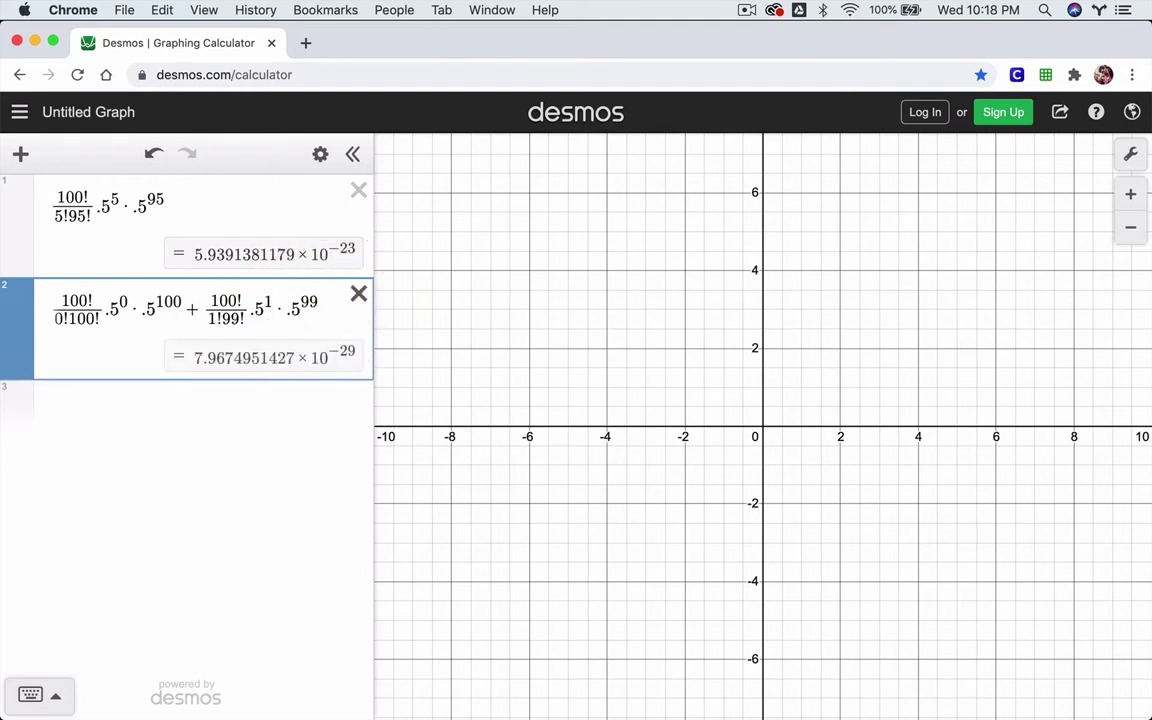
{"action": "key", "text": "Right"}
{"action": "type", "text": "+"}
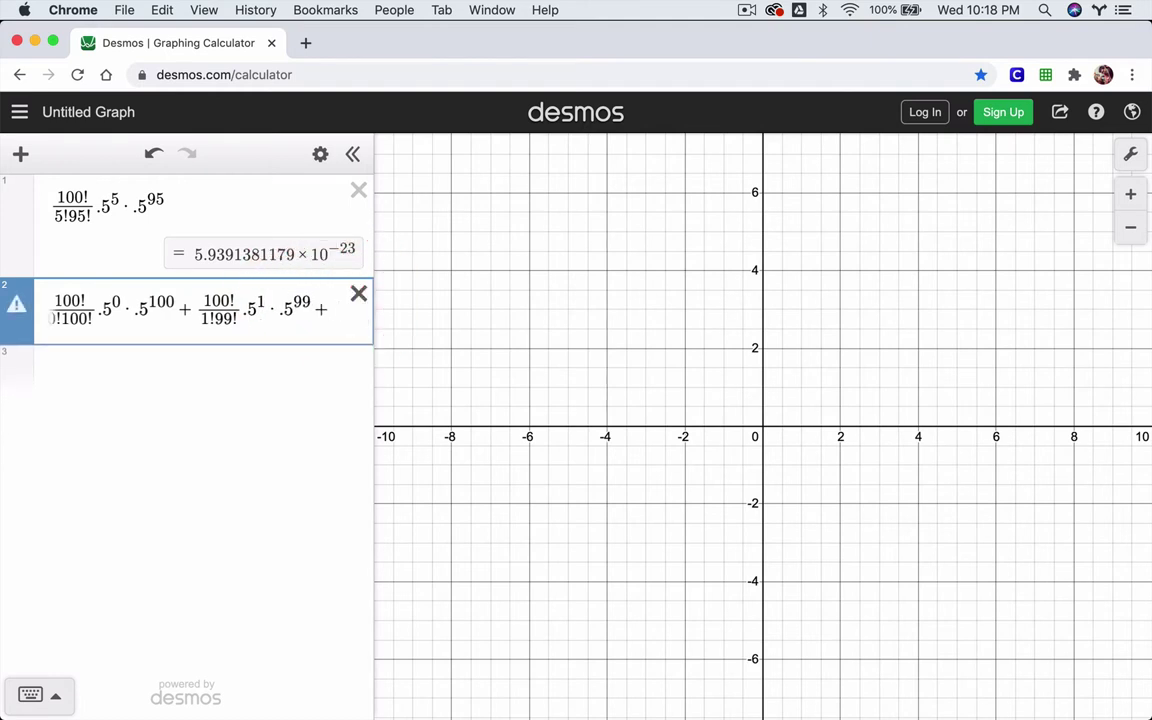
Paste a third term and edit it into 100!/(2!98!)·.5^2·.5^98.
{"action": "key", "text": "super+v"}
{"action": "left_click", "coordinate": [214, 316]}
{"action": "left_click", "coordinate": [218, 316]}
{"action": "key", "text": "BackSpace"}
{"action": "type", "text": "2"}
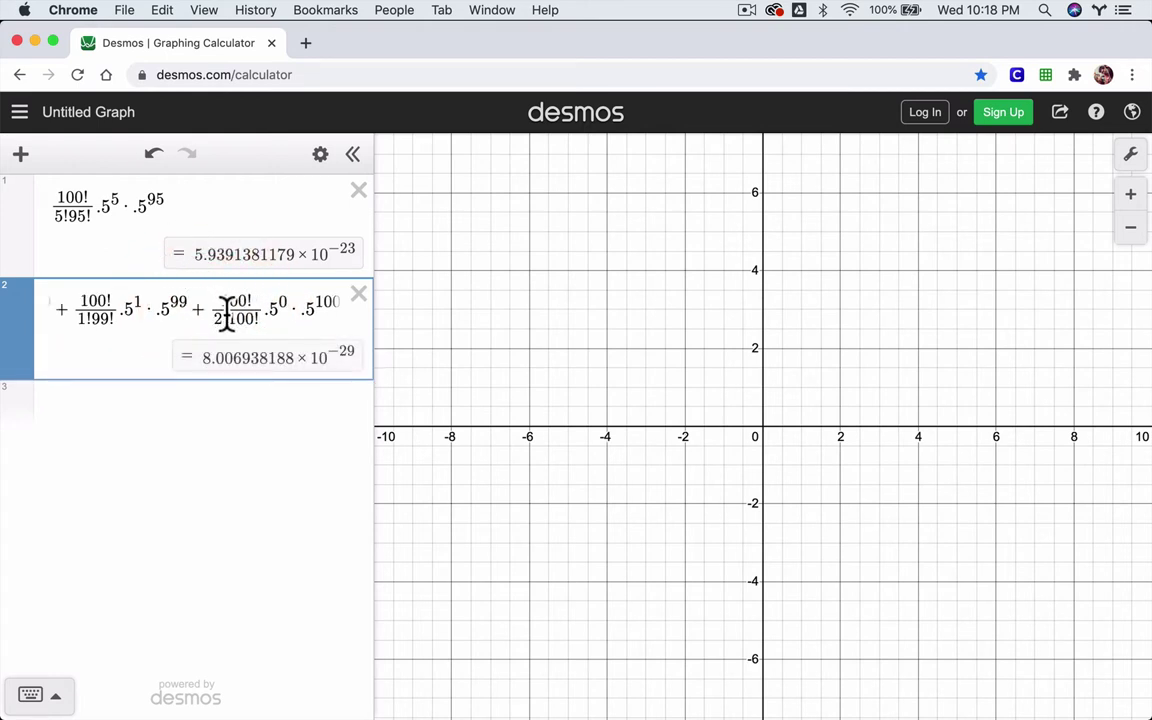
{"action": "left_click_drag", "start_coordinate": [250, 316], "coordinate": [244, 325]}
{"action": "type", "text": "98"}
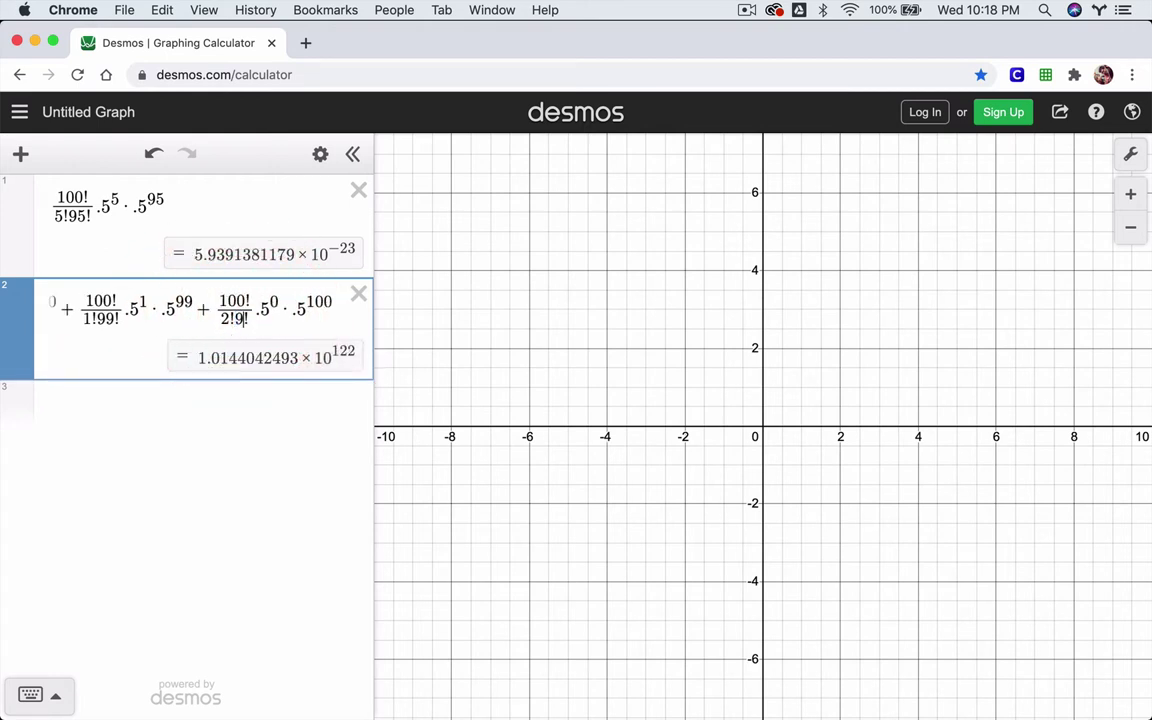
{"action": "left_click", "coordinate": [280, 302]}
{"action": "key", "text": "BackSpace"}
{"action": "type", "text": "2"}
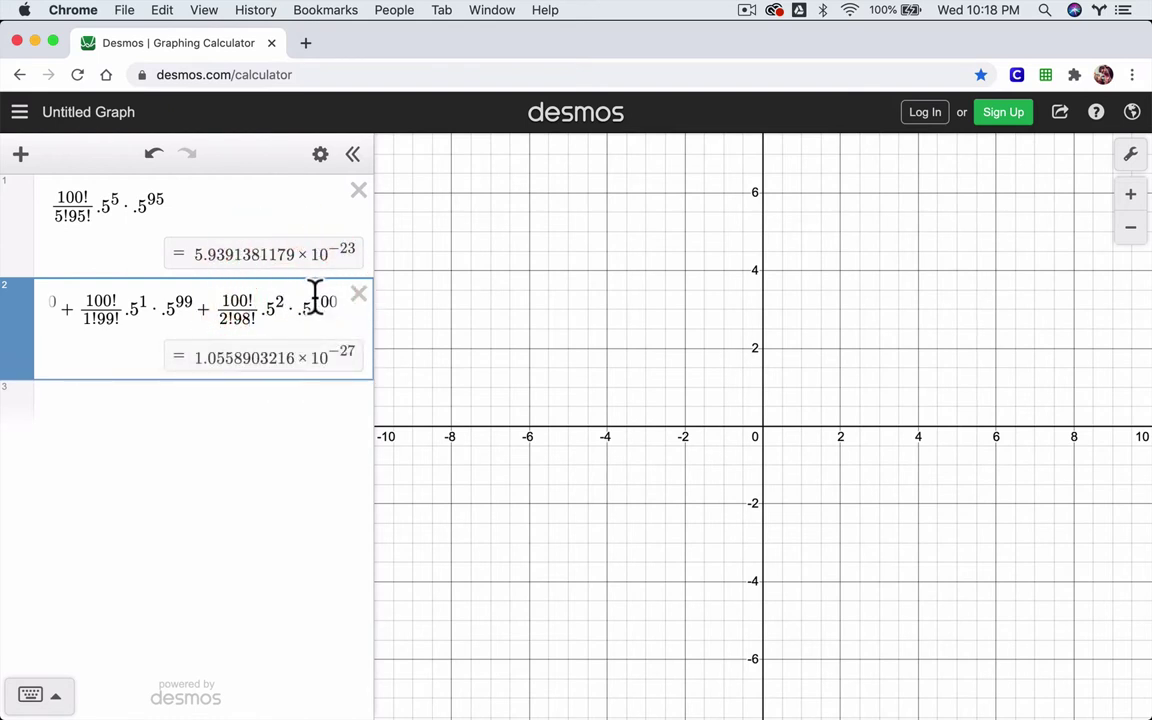
{"action": "double_click", "coordinate": [326, 304]}
{"action": "type", "text": "98"}
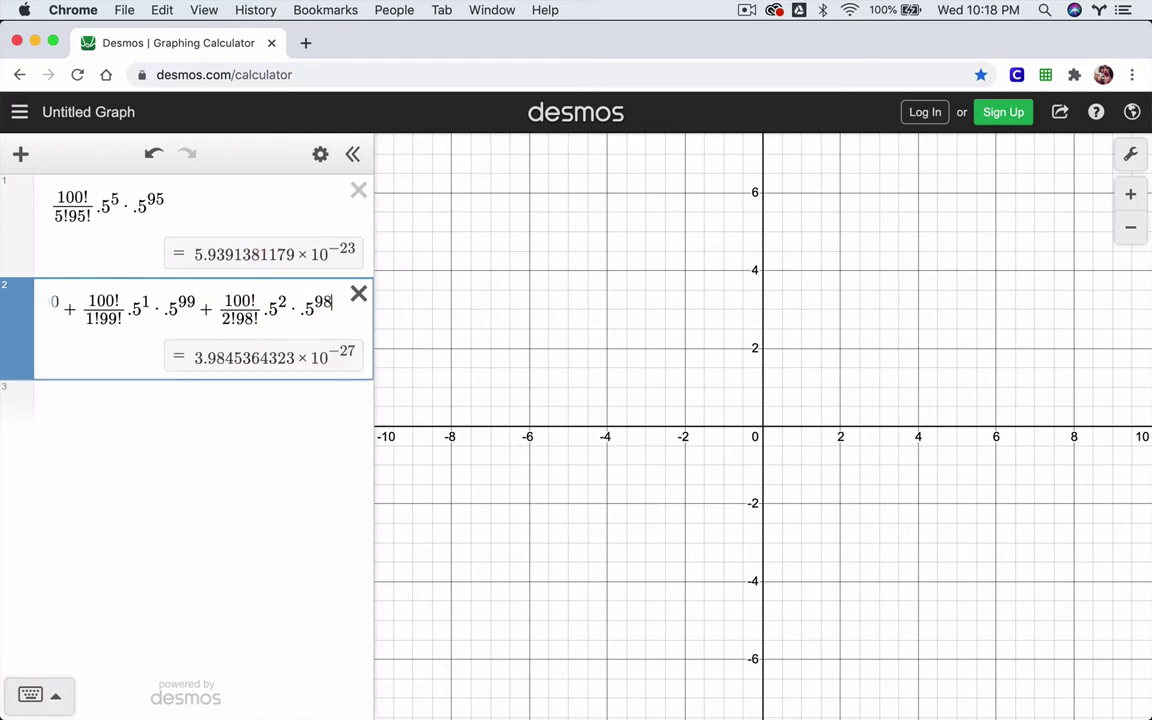
Add the 3!97!, 4!96! and 5!95! terms, bringing the total to 6.2616225627×10^-23.
{"action": "key", "text": "shift+Left"}
{"action": "key", "text": "shift+Left"}
{"action": "key", "text": "shift+Left"}
{"action": "key", "text": "shift+Left"}
{"action": "key", "text": "shift+Left"}
{"action": "key", "text": "shift+Right"}
{"action": "key", "text": "Right"}
{"action": "key", "text": "ctrl+v"}
{"action": "type", "text": "3737"}
{"action": "key", "text": "ctrl+v"}
{"action": "type", "text": "4646+"}
{"action": "key", "text": "ctrl+v"}
{"action": "type", "text": "5555"}
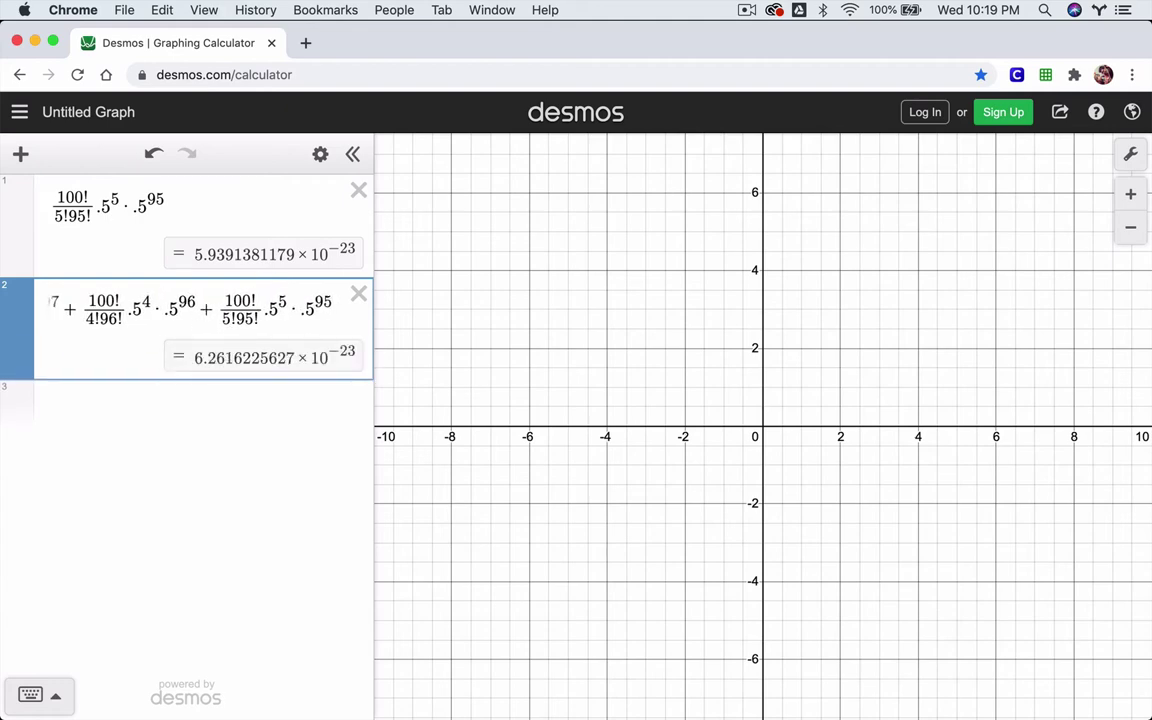
Drag the list divider right so all six terms of expression 2 show, then select them.
{"action": "left_click_drag", "start_coordinate": [375, 378], "coordinate": [1088, 390]}
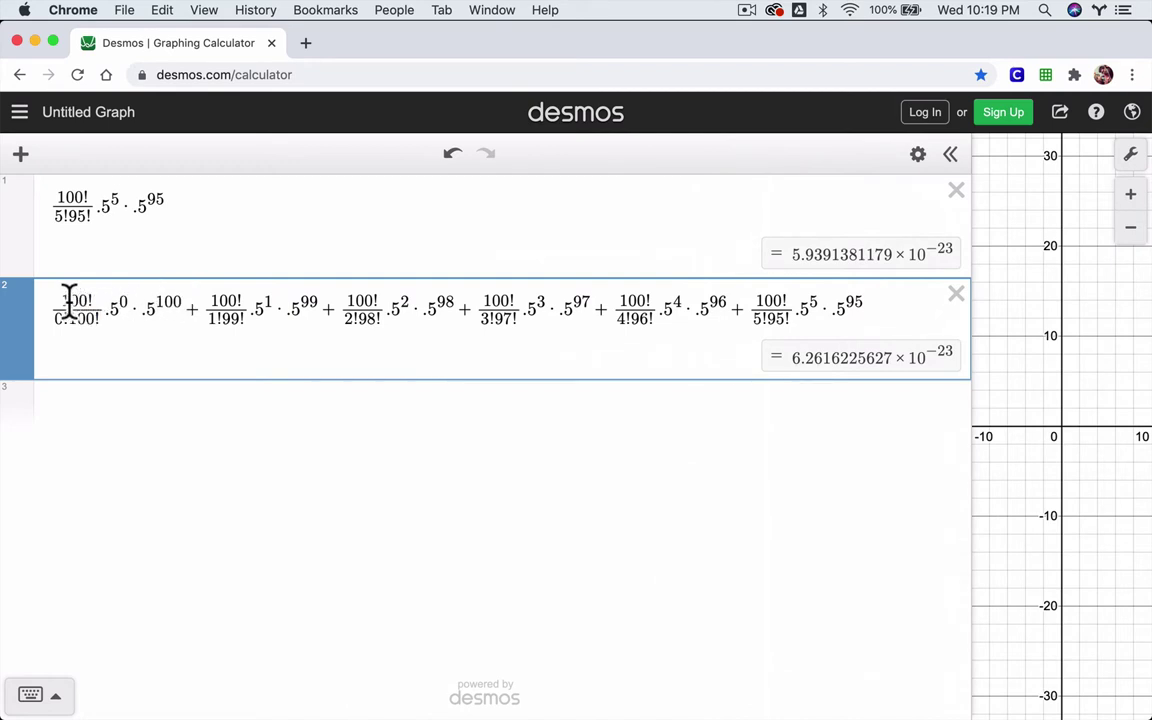
{"action": "left_click_drag", "start_coordinate": [58, 303], "coordinate": [903, 314]}
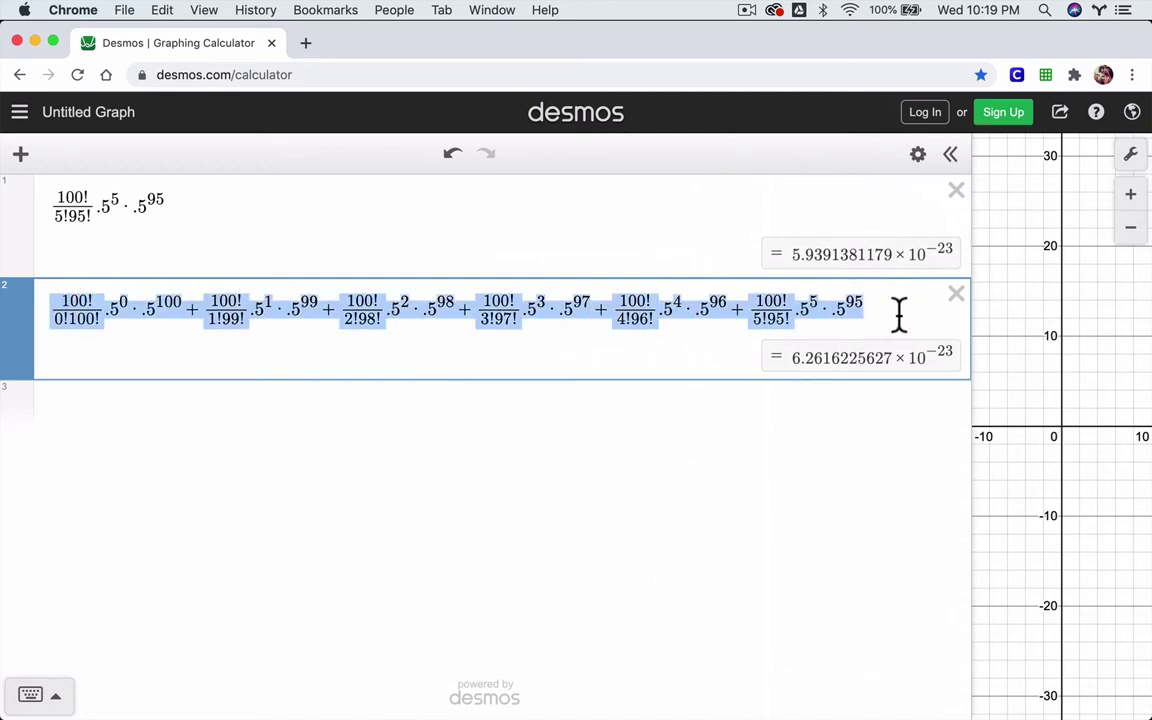
{"action": "left_click_drag", "start_coordinate": [66, 300], "coordinate": [840, 306]}
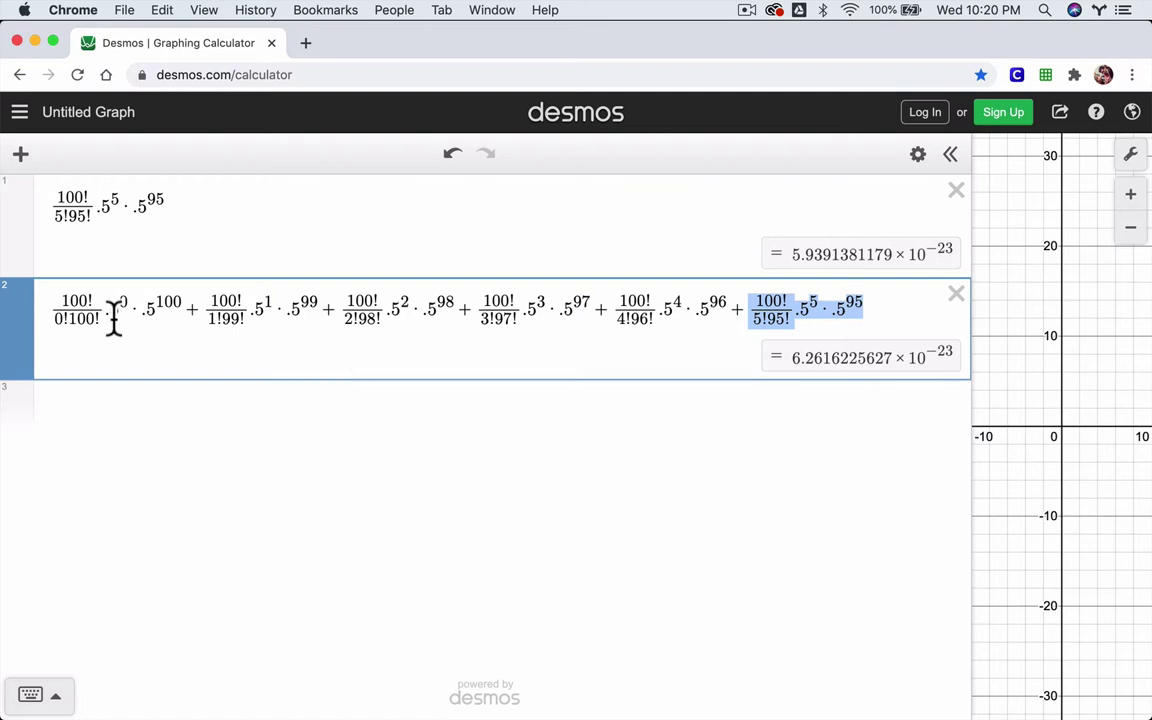
Add a third expression with a Σ summation from a = 0 to 5 from the keypad's functions menu.
{"action": "left_click", "coordinate": [180, 405]}
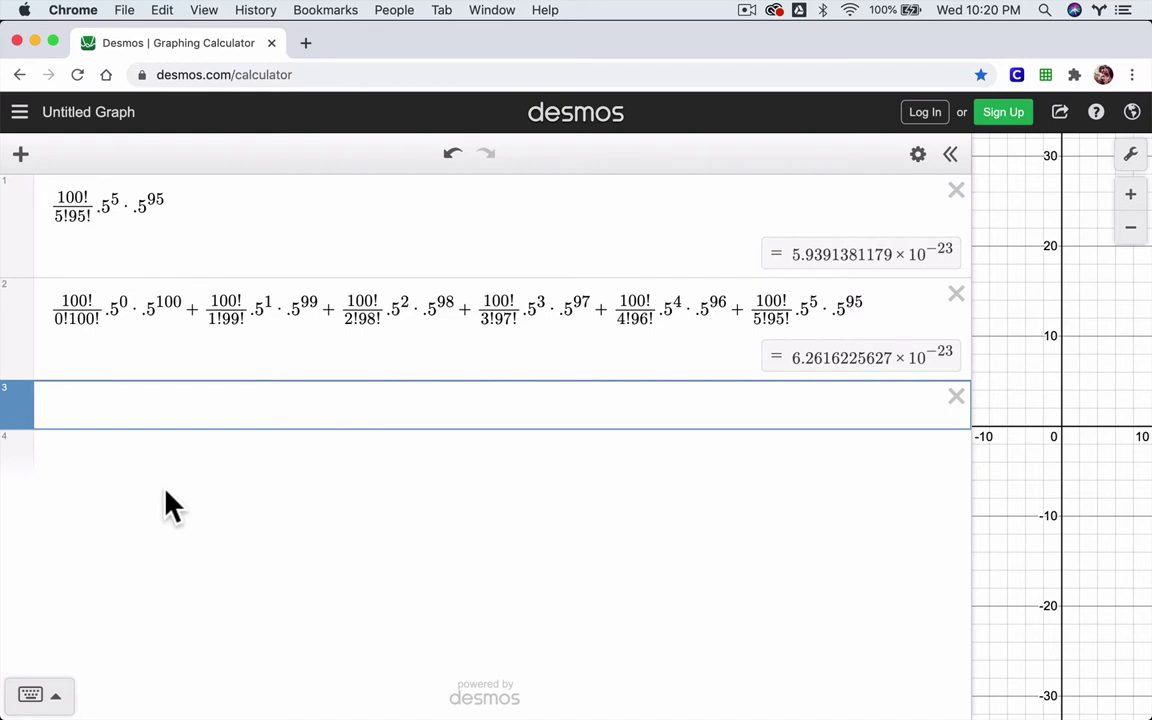
{"action": "type", "text": "sum"}
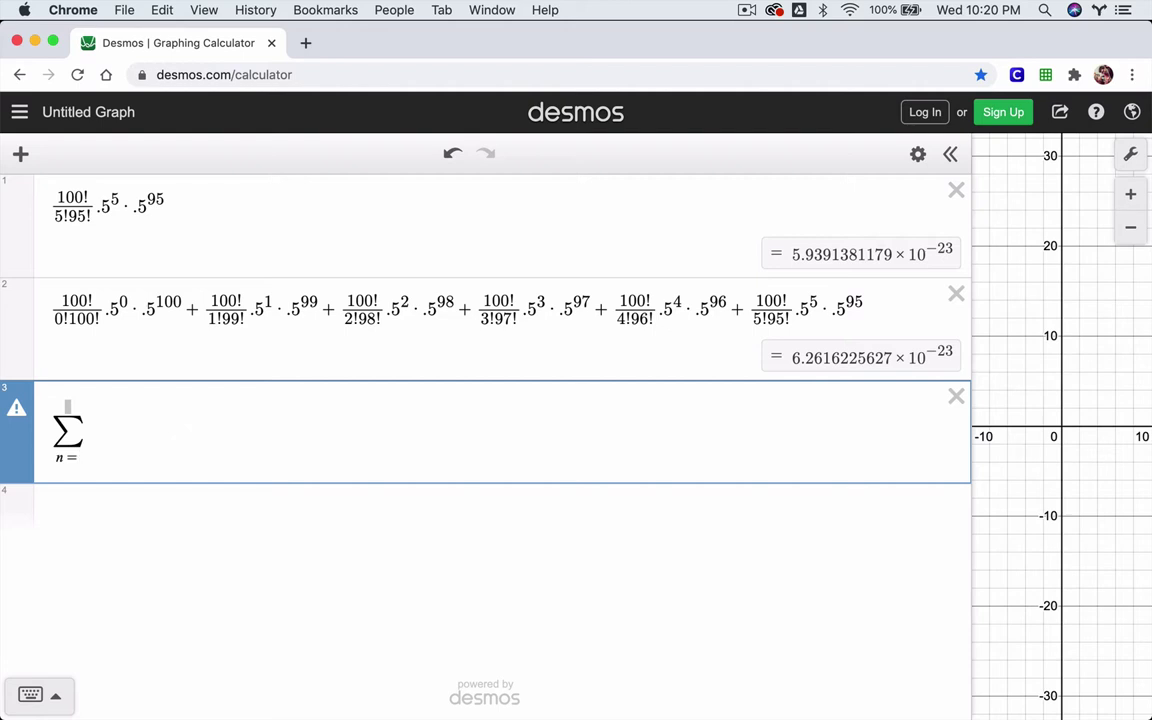
{"action": "key", "text": "BackSpace"}
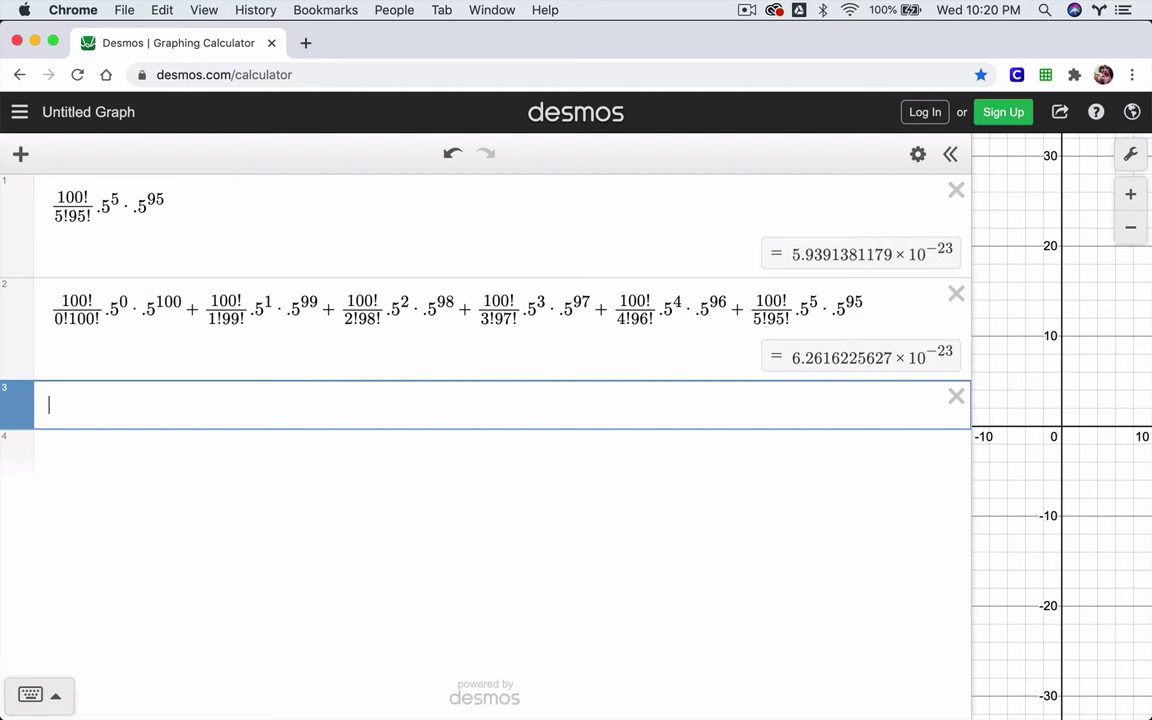
{"action": "left_click", "coordinate": [62, 690]}
{"action": "left_click", "coordinate": [845, 595]}
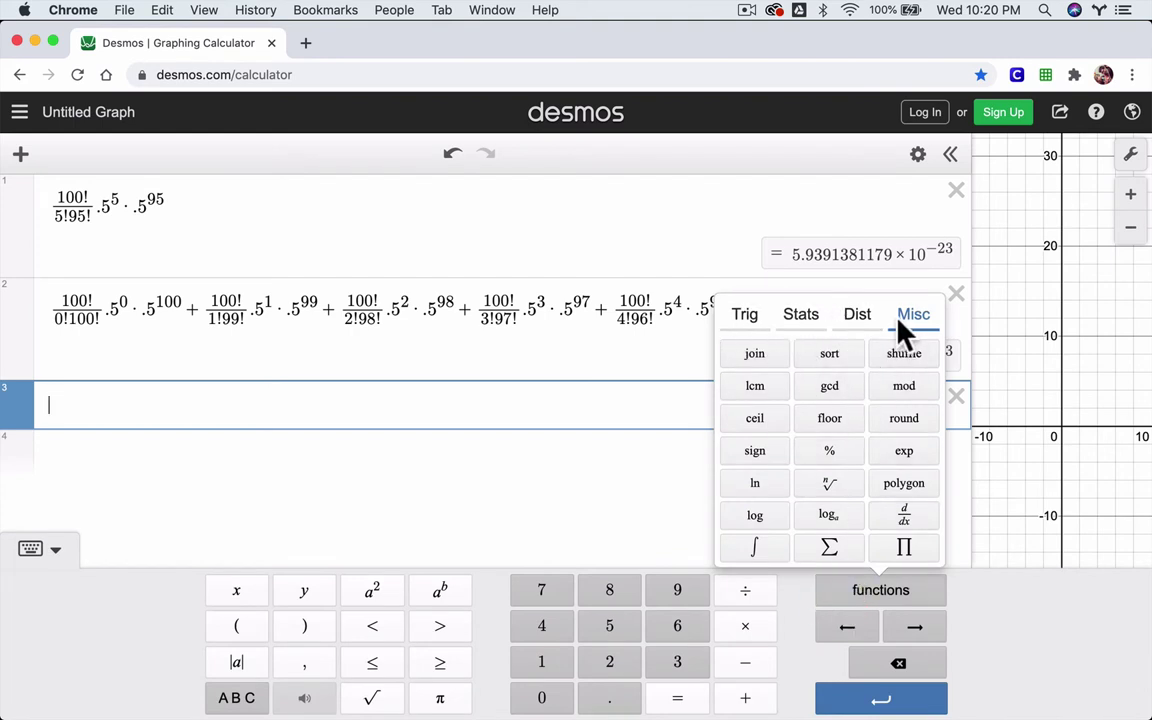
{"action": "left_click", "coordinate": [835, 315]}
{"action": "left_click", "coordinate": [800, 316]}
{"action": "left_click", "coordinate": [745, 316]}
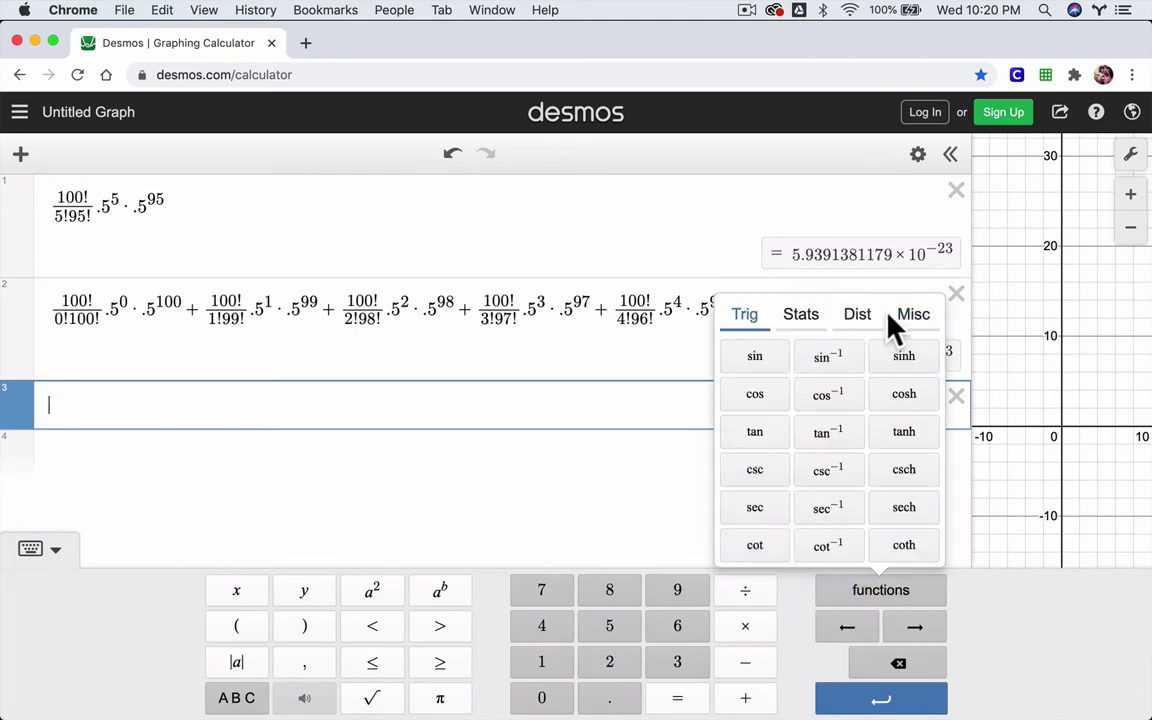
{"action": "left_click", "coordinate": [910, 318]}
{"action": "left_click", "coordinate": [829, 548]}
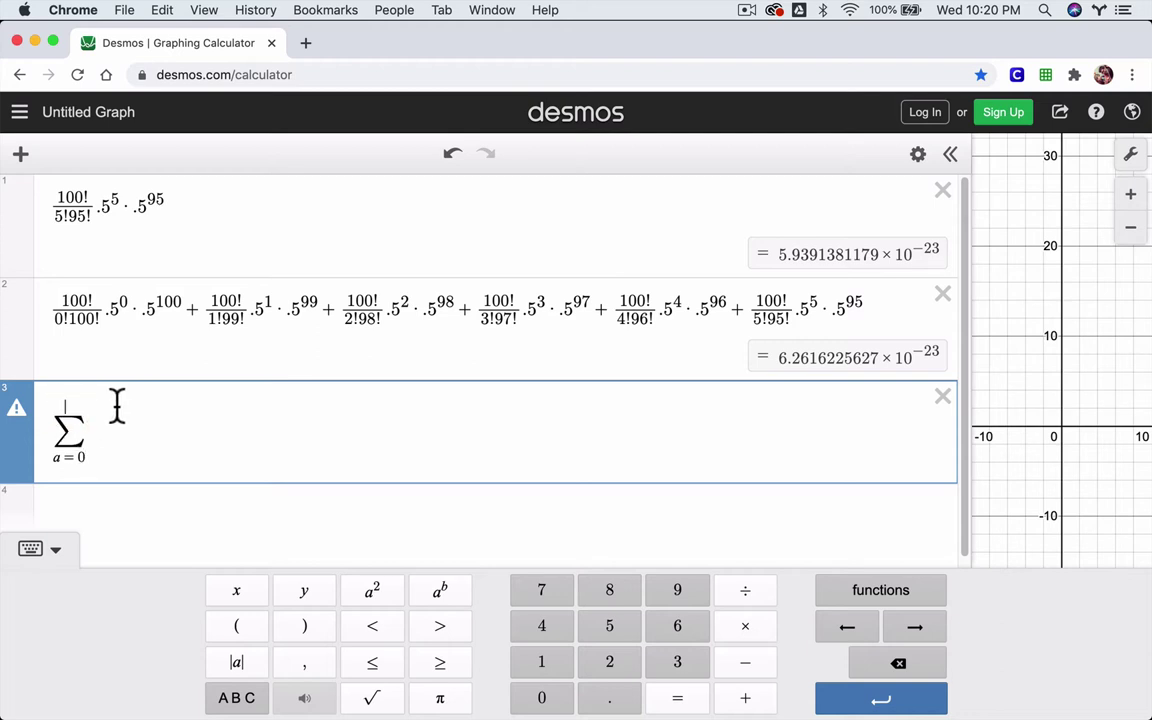
{"action": "type", "text": "5"}
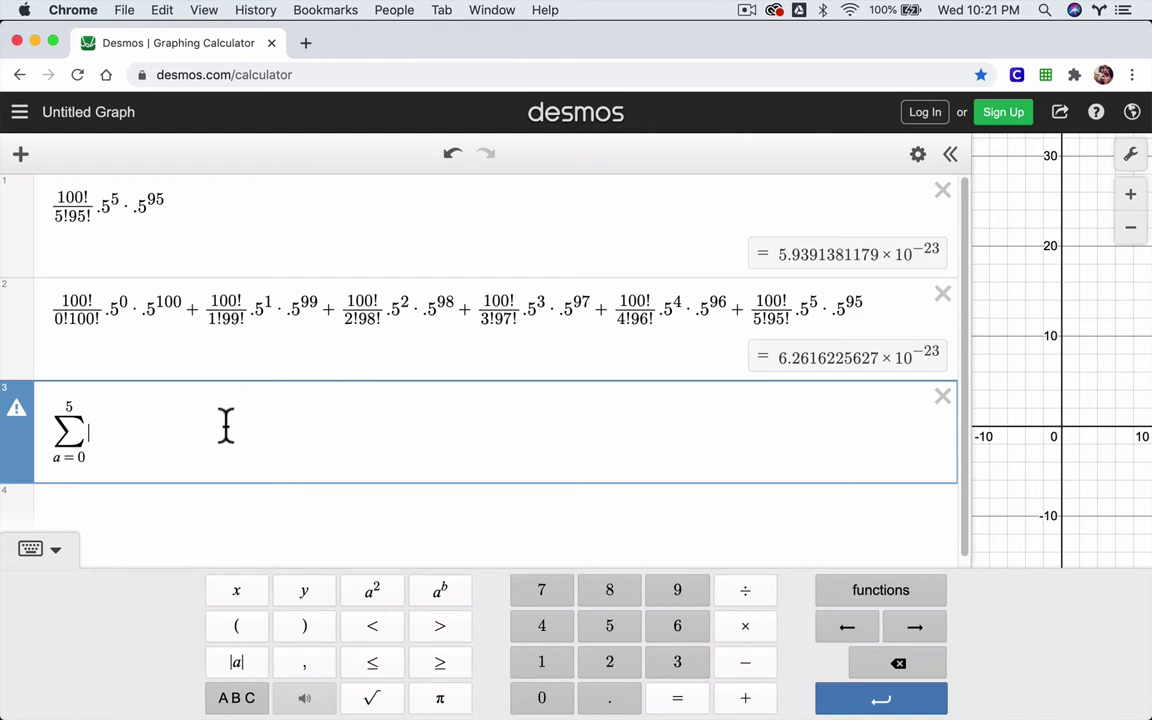
{"action": "key", "text": "Right"}
Enter the sum body n!/(a!(n−a)!)·p^a·q^(n−a), leaving n, p and q undefined.
{"action": "type", "text": "a!"}
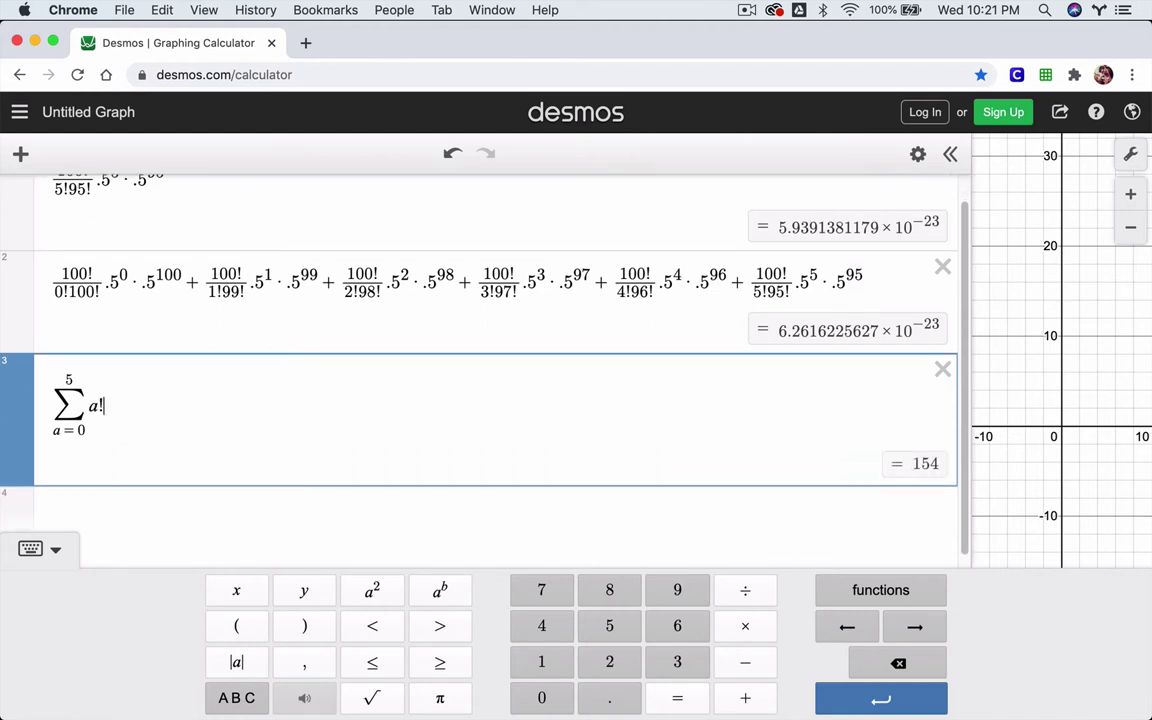
{"action": "key", "text": "BackSpace"}
{"action": "key", "text": "BackSpace"}
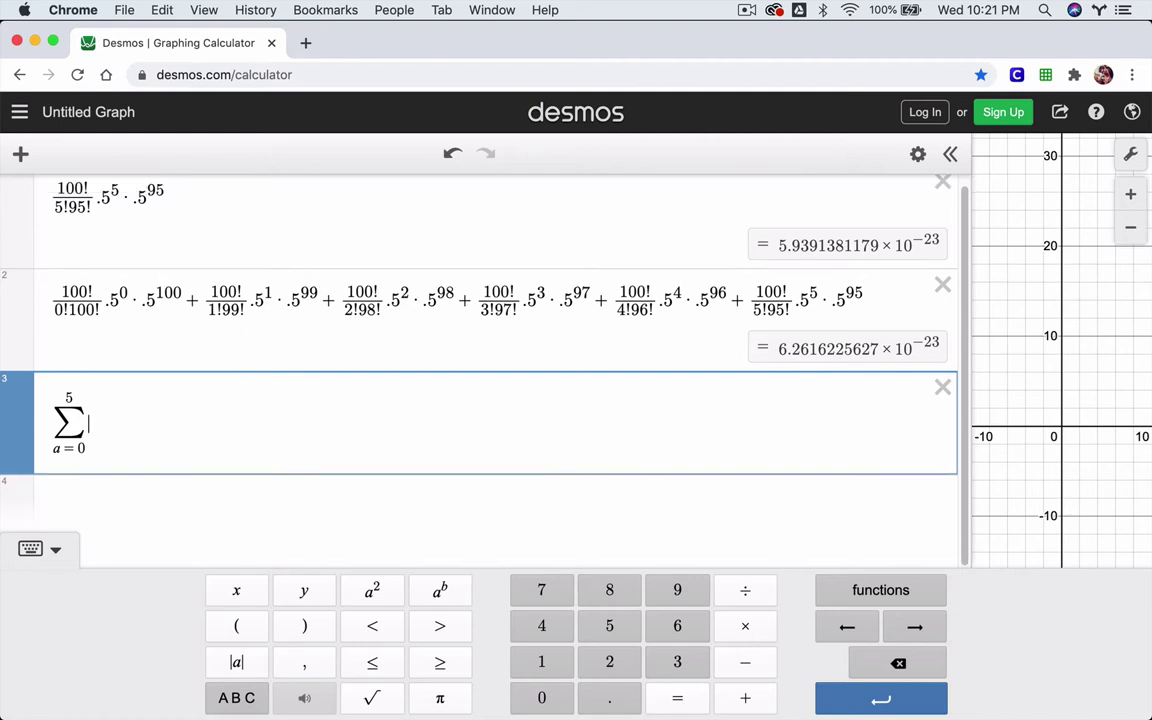
{"action": "type", "text": "n!"}
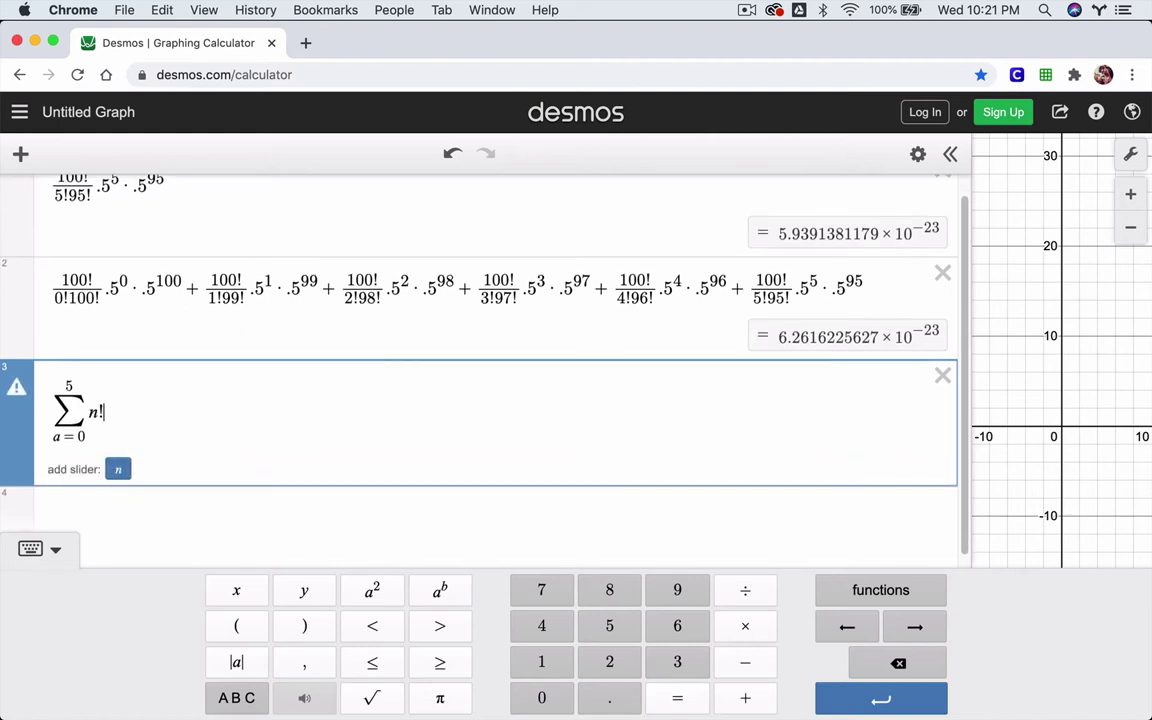
{"action": "type", "text": "/"}
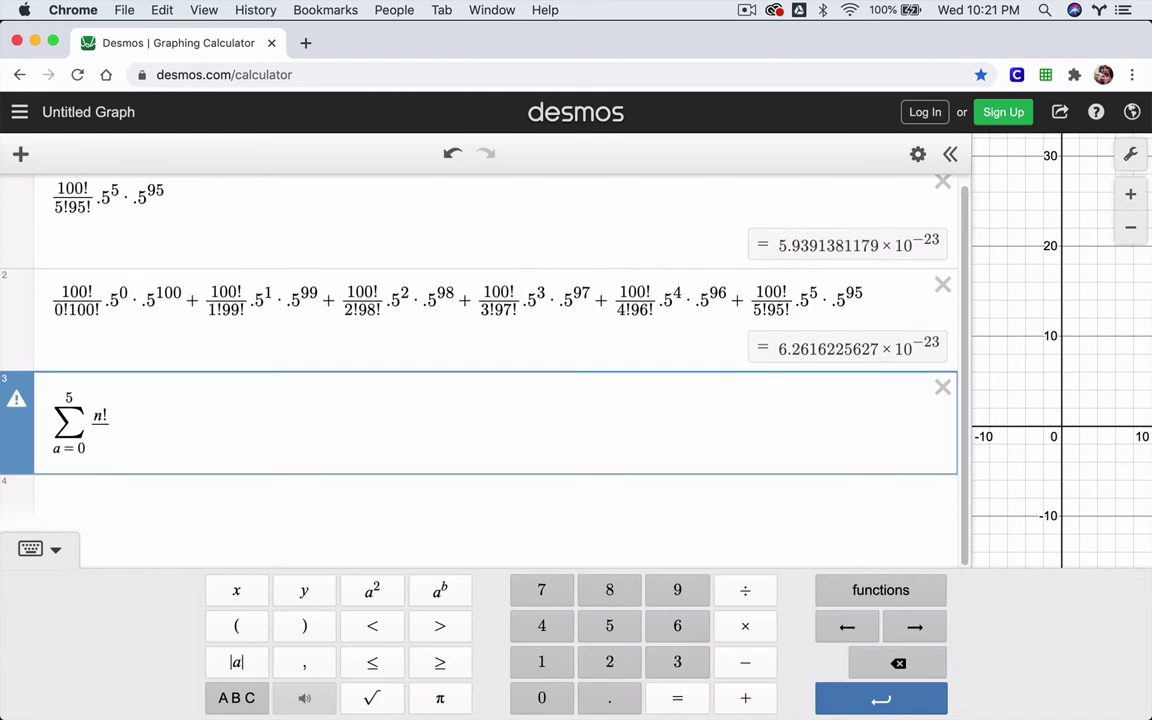
{"action": "type", "text": "a"}
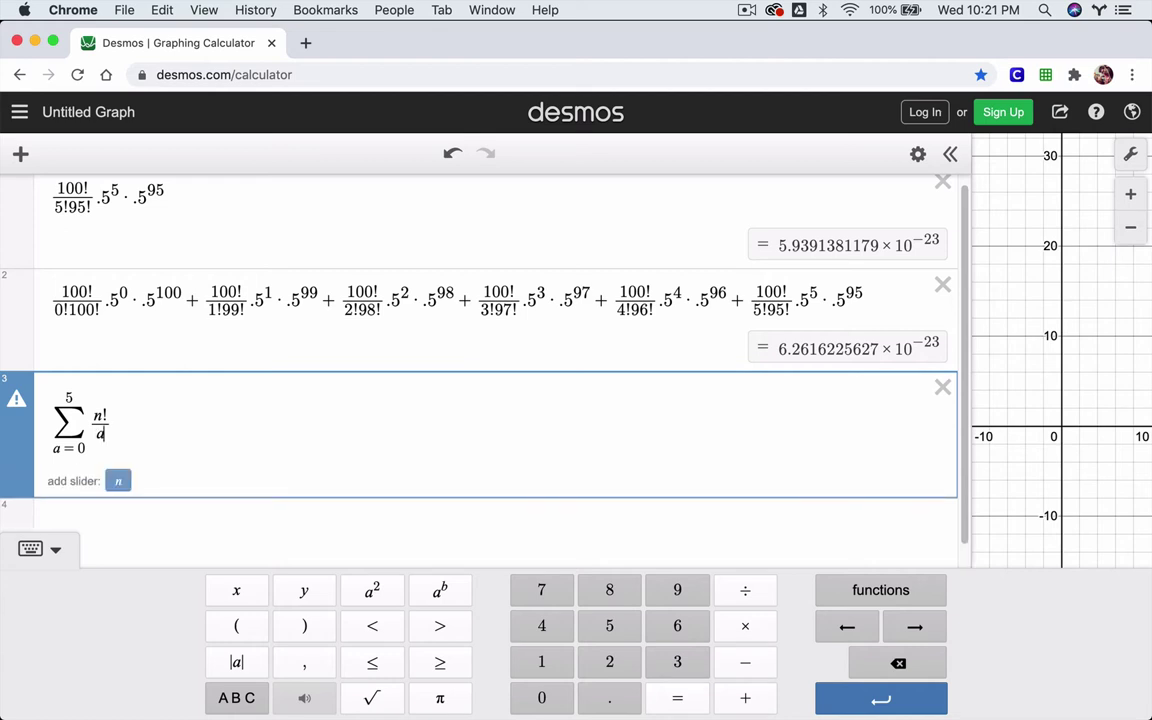
{"action": "type", "text": "!"}
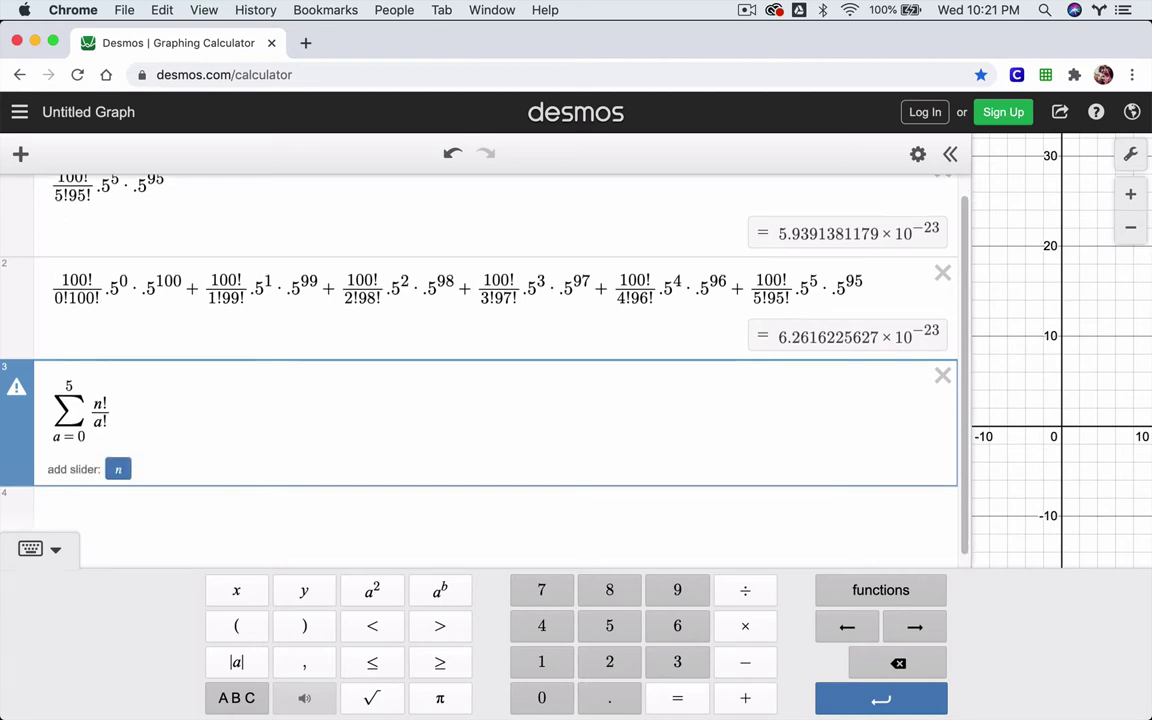
{"action": "type", "text": "(n-"}
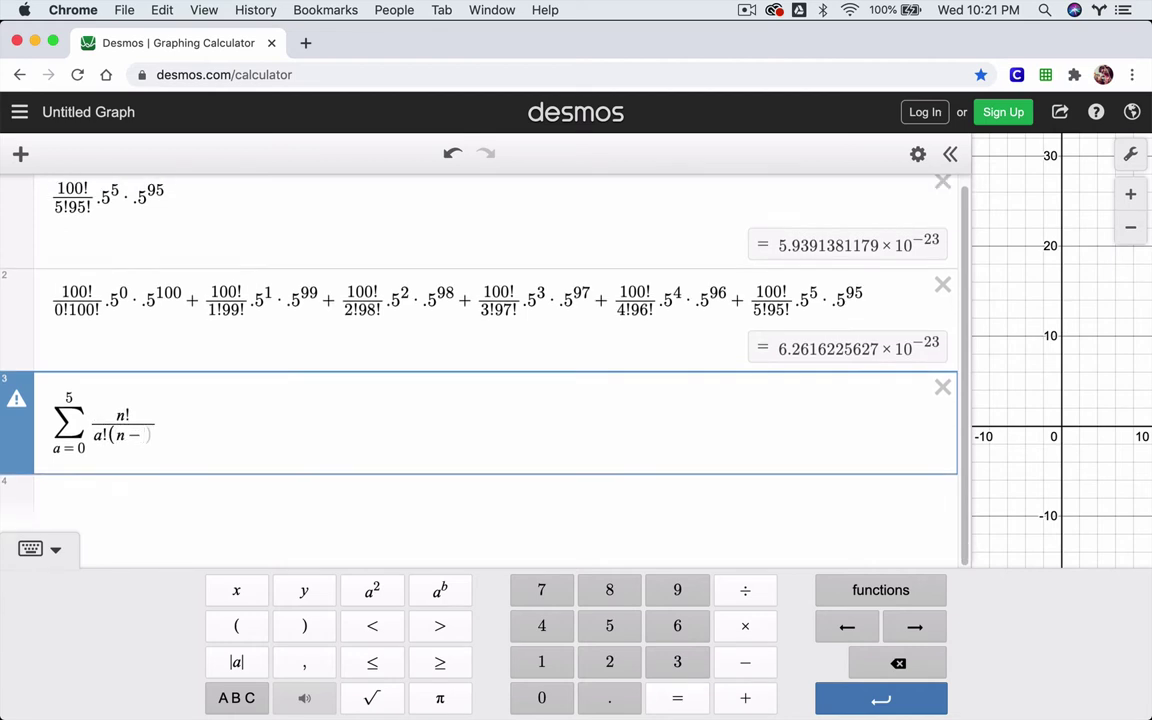
{"action": "type", "text": "a"}
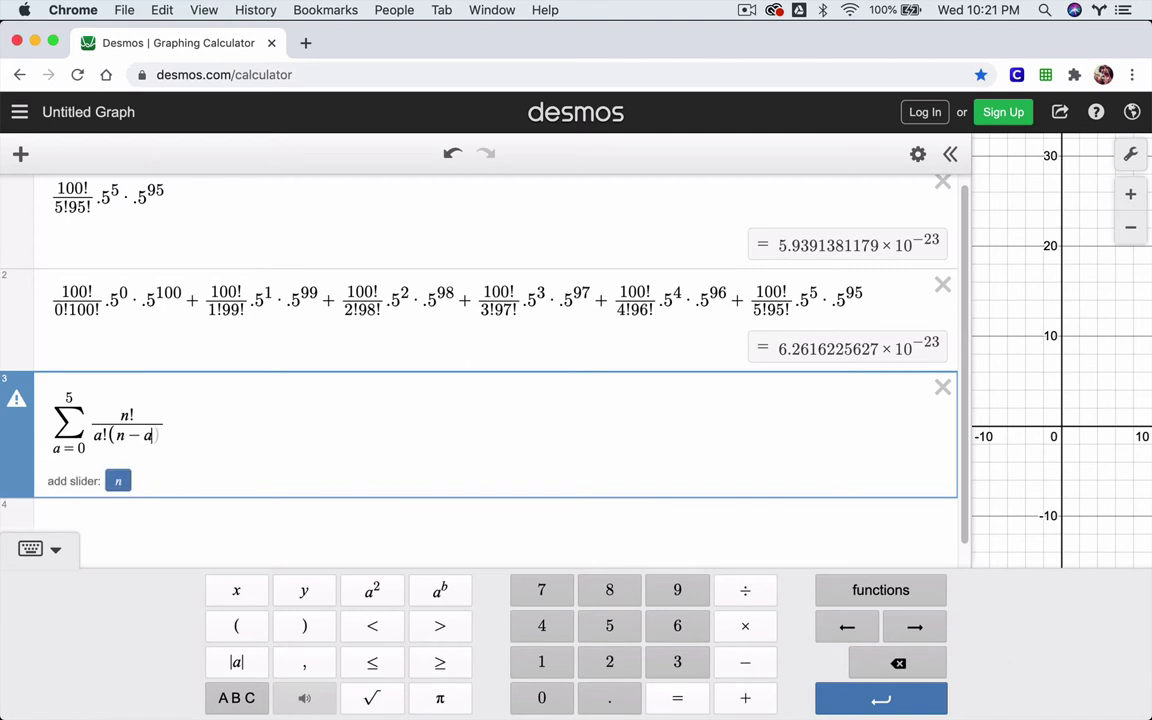
{"action": "type", "text": "!"}
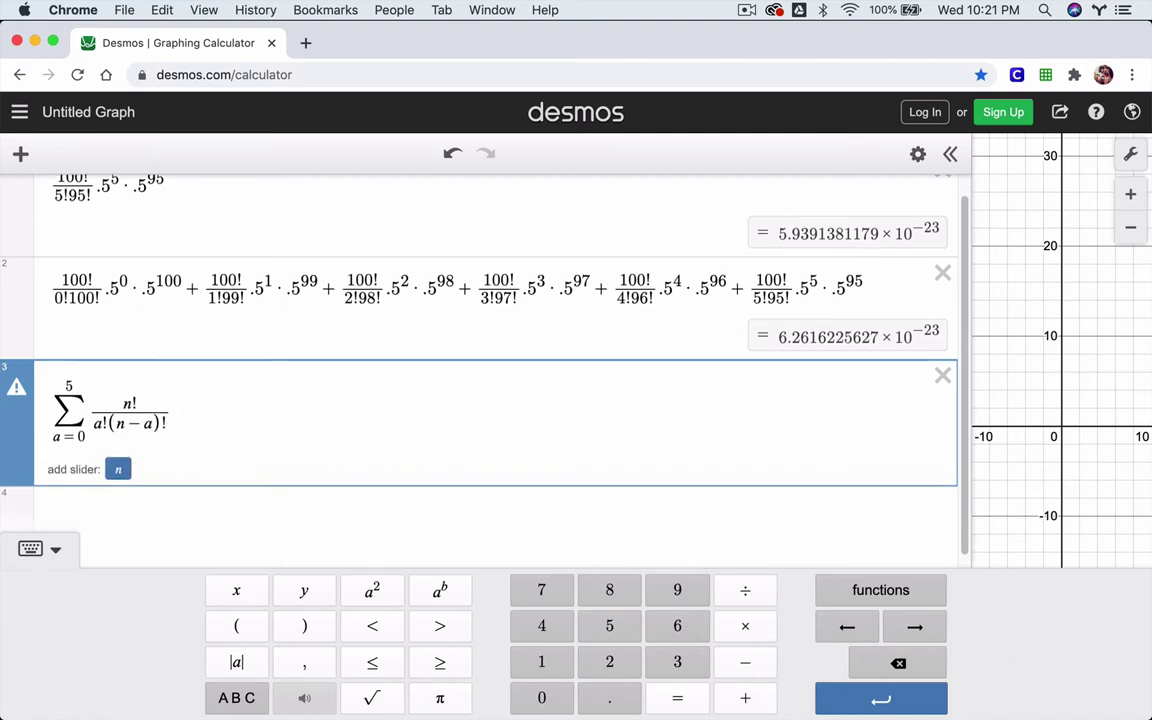
{"action": "type", "text": "p"}
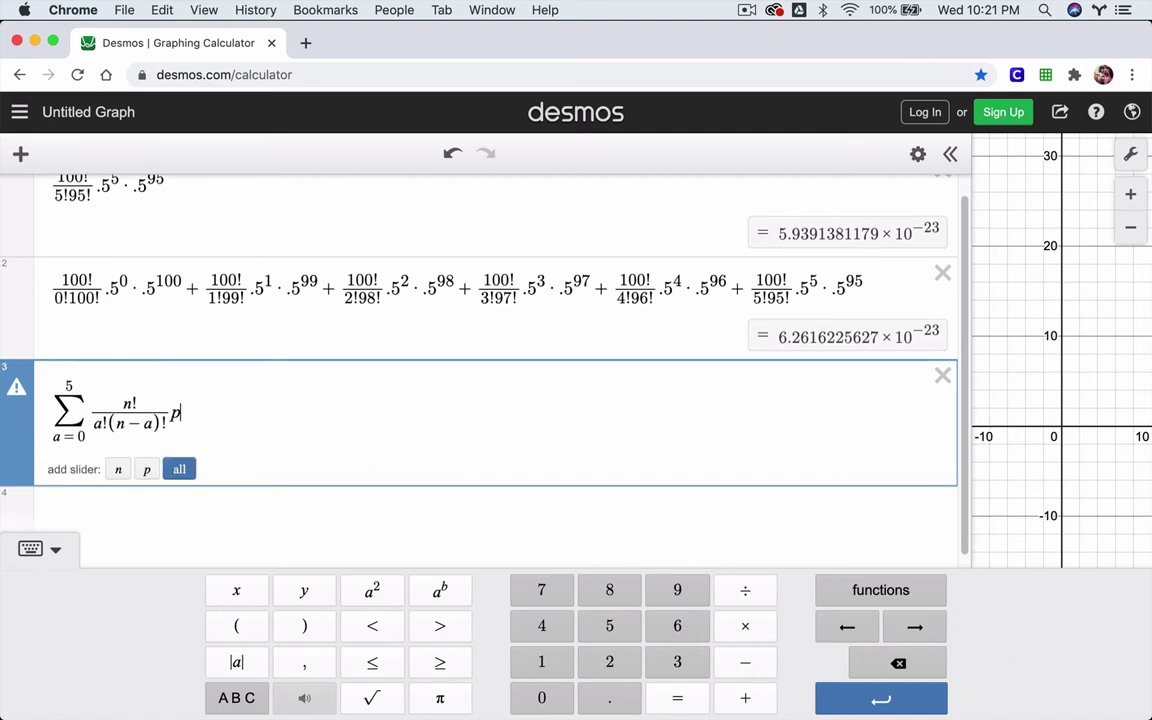
{"action": "type", "text": "^"}
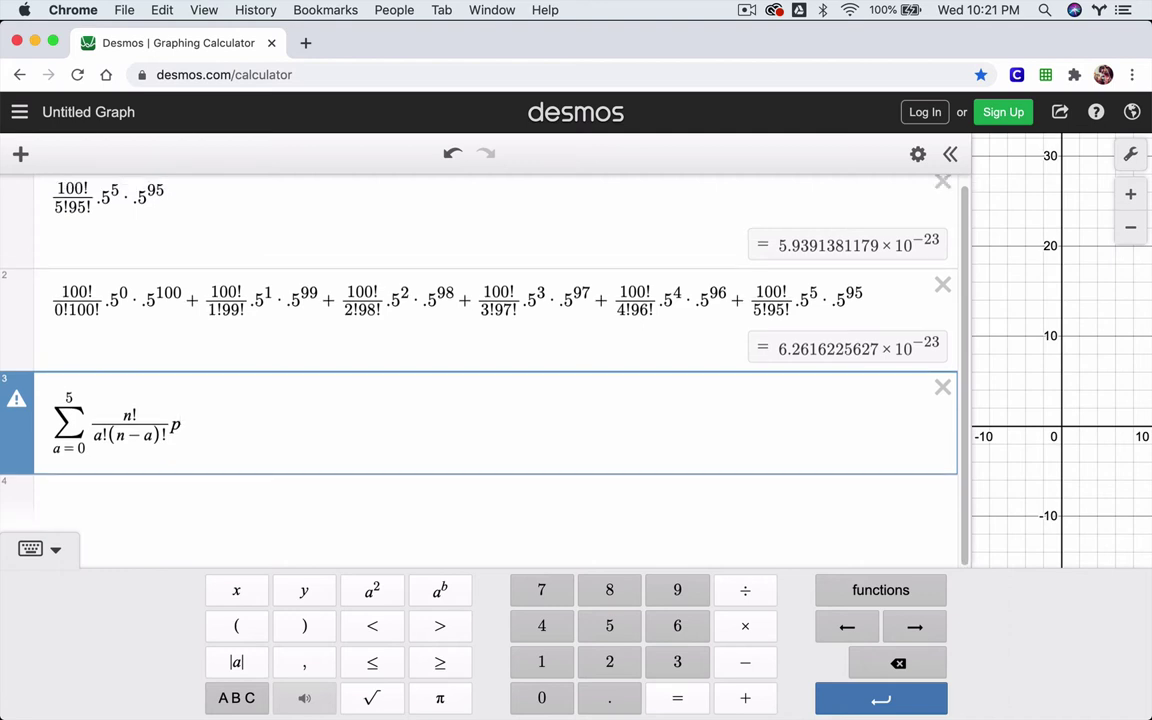
{"action": "type", "text": "a"}
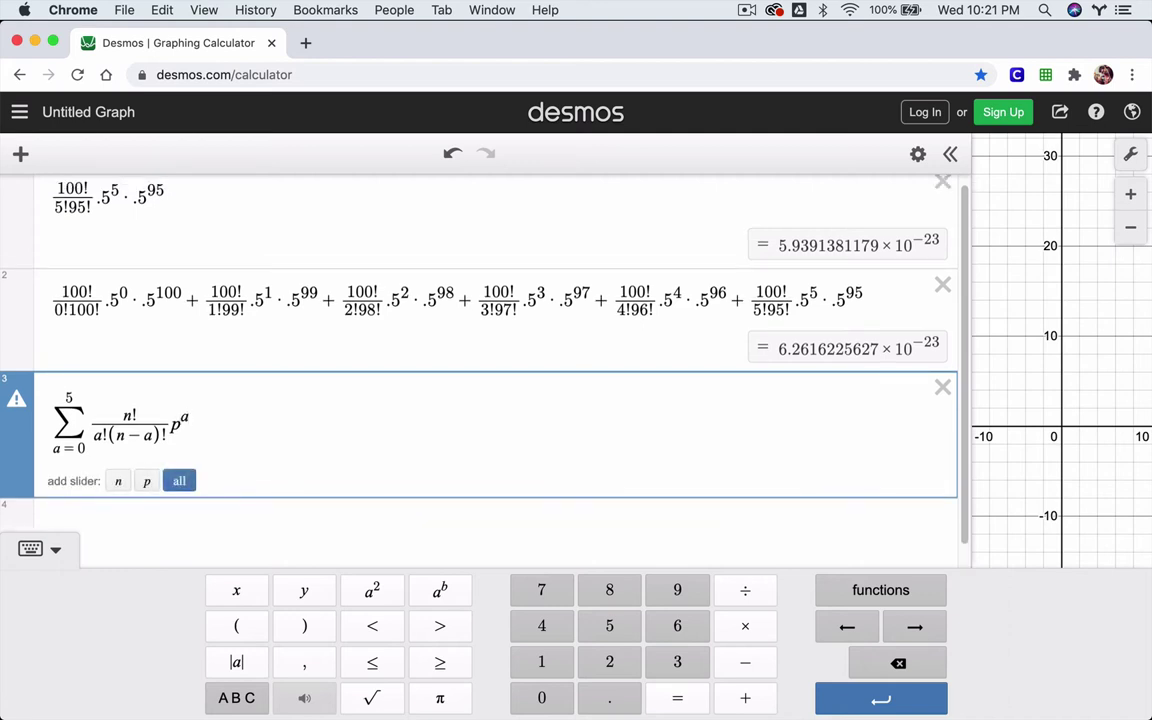
{"action": "key", "text": "Right"}
{"action": "type", "text": "*q"}
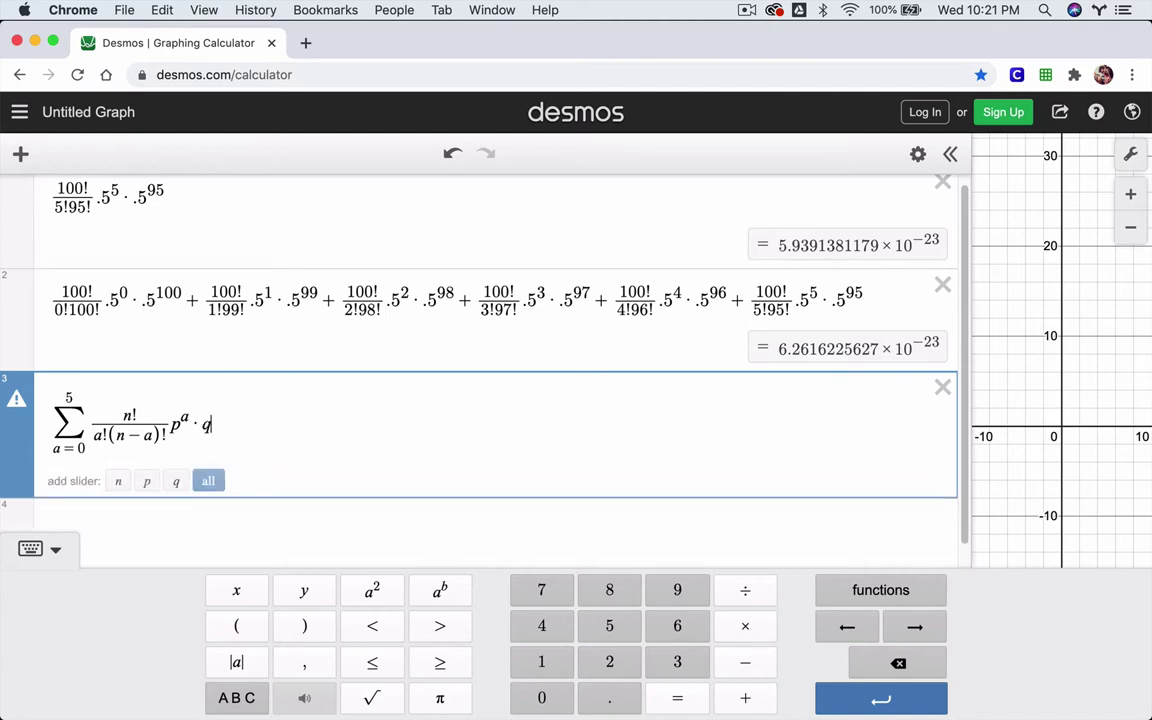
{"action": "type", "text": "^"}
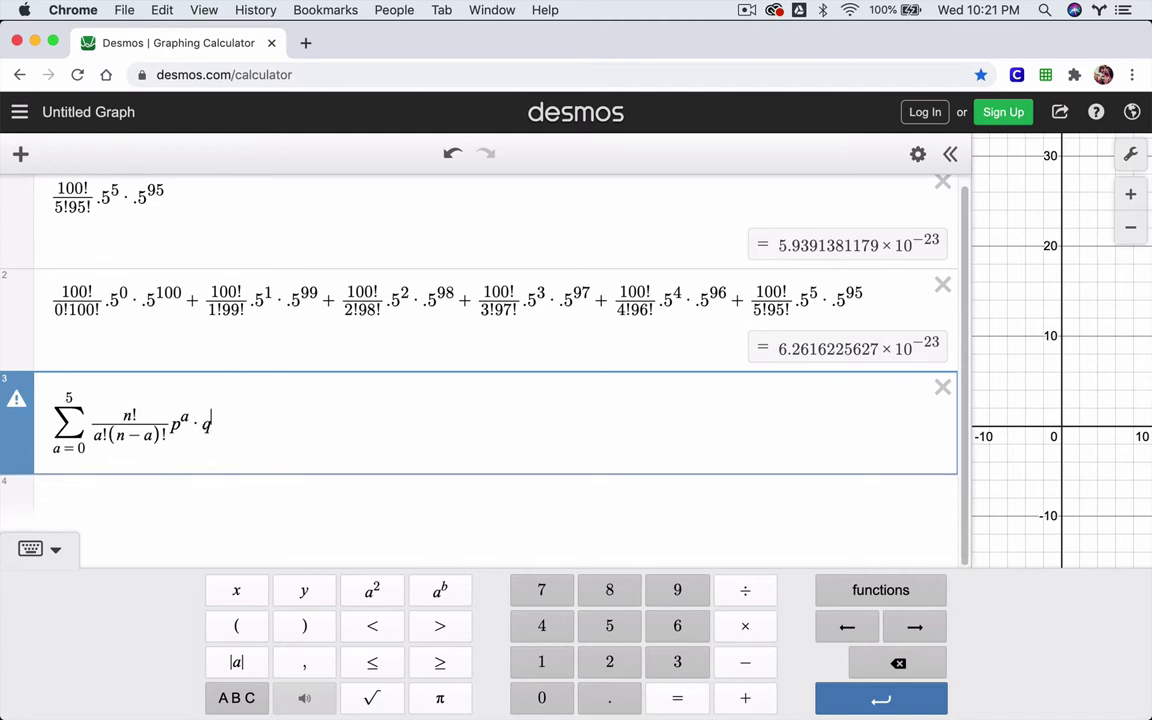
{"action": "type", "text": "(n-a)"}
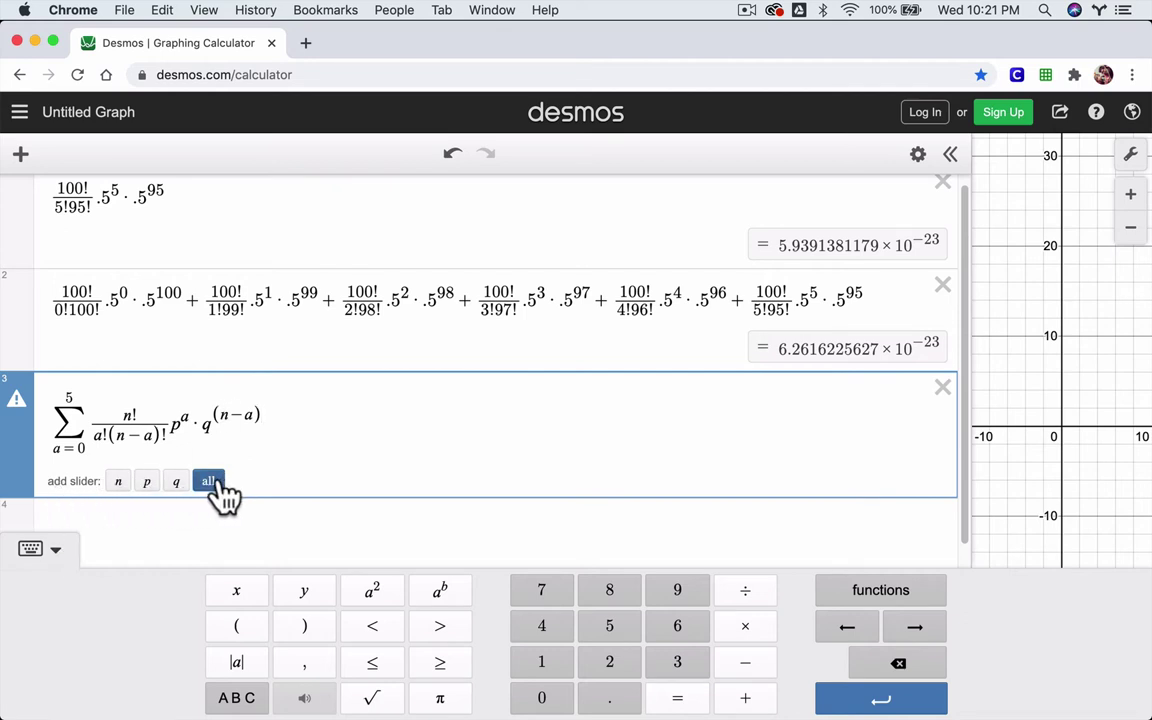
Add sliders for n, p and q, give n a 0–100 range and set it to 100.
{"action": "left_click", "coordinate": [209, 482]}
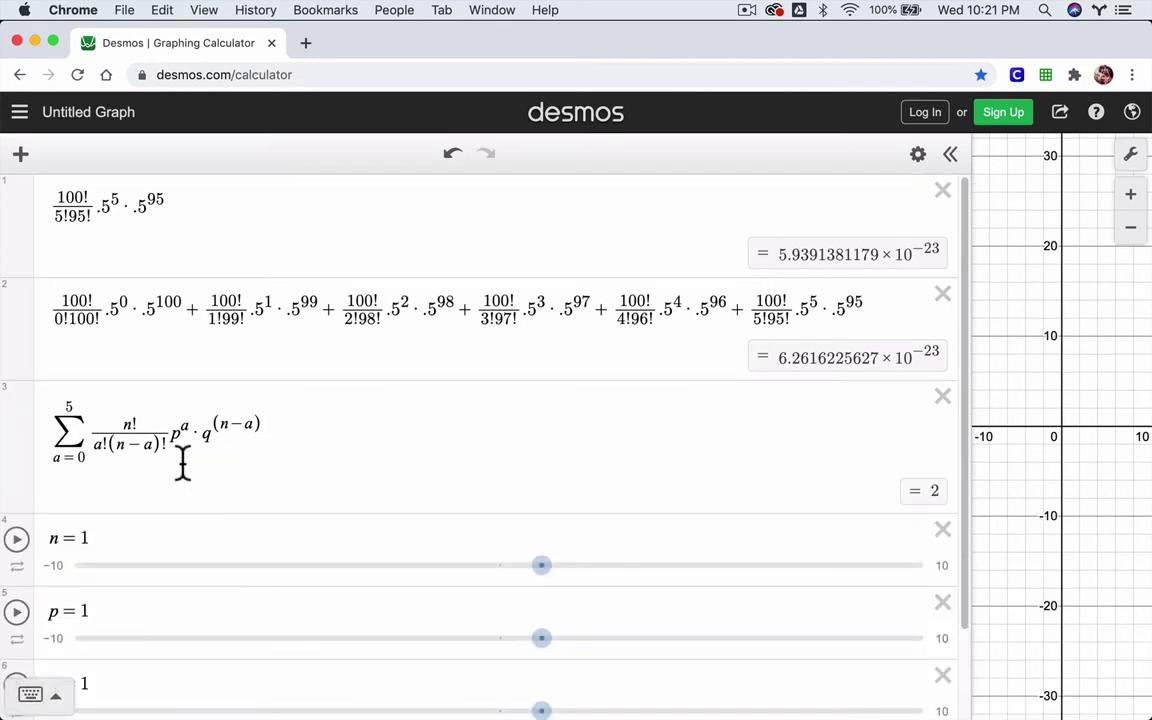
{"action": "scroll", "coordinate": [183, 462], "scroll_direction": "down", "scroll_amount": 2}
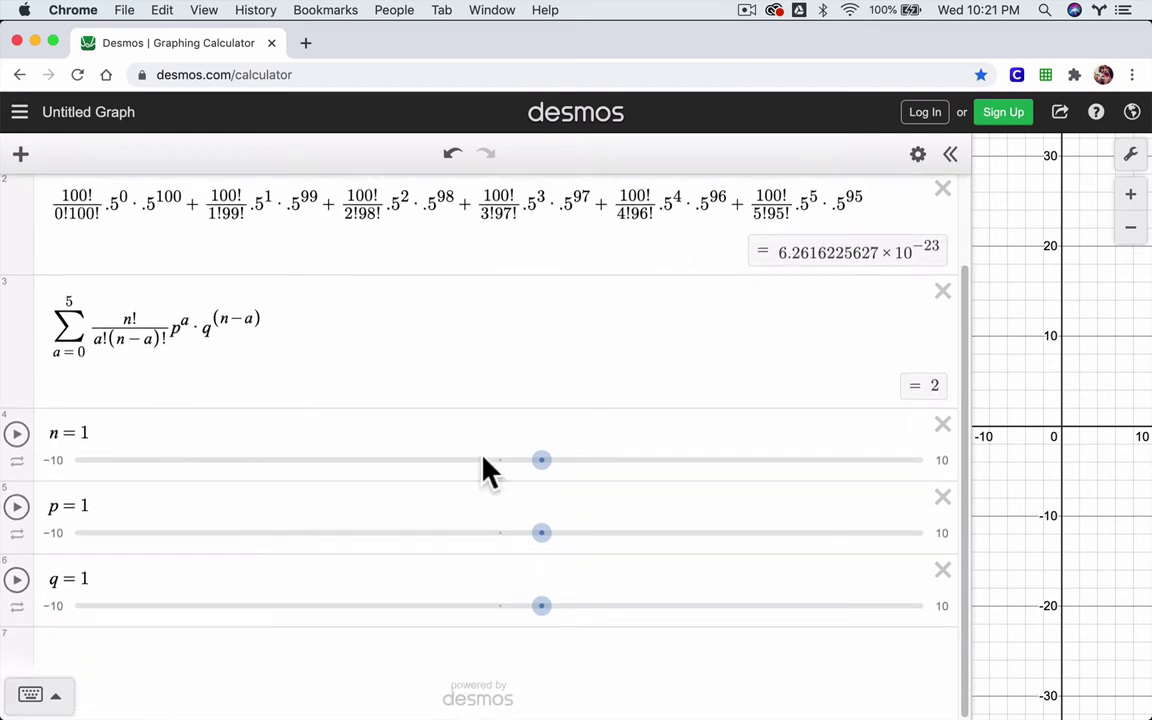
{"action": "left_click", "coordinate": [53, 460]}
{"action": "left_click", "coordinate": [53, 460]}
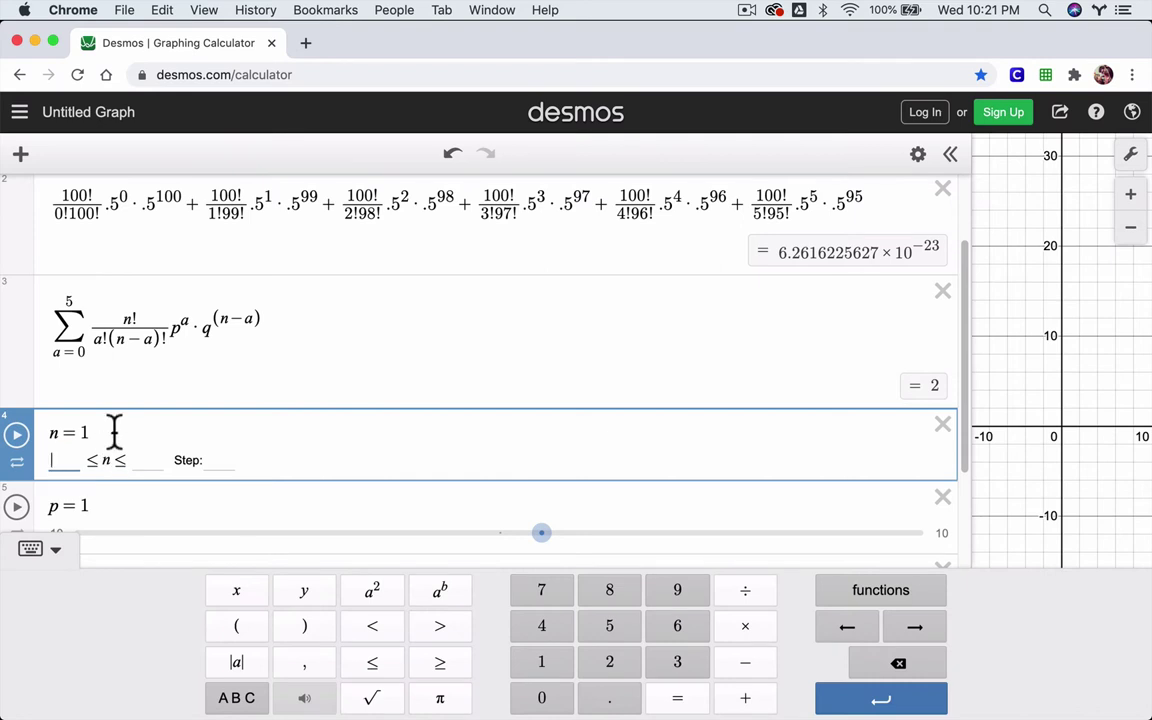
{"action": "type", "text": "0"}
{"action": "key", "text": "Tab"}
{"action": "type", "text": "100"}
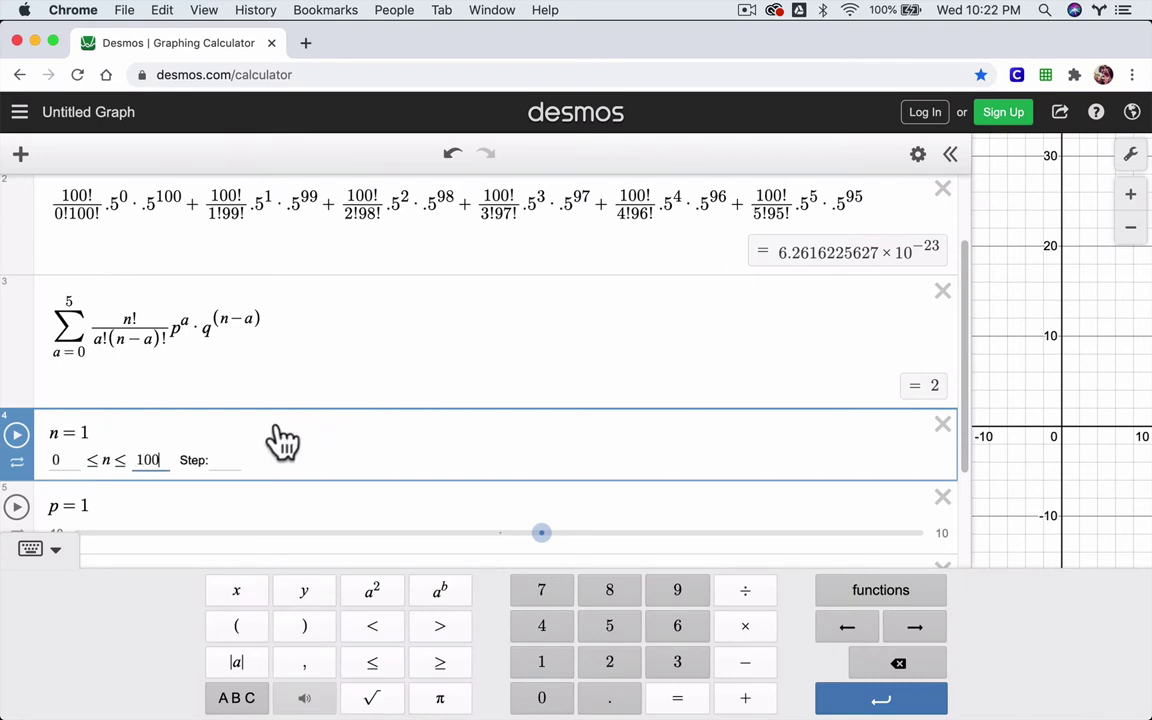
{"action": "left_click", "coordinate": [232, 460]}
{"action": "key", "text": "Return"}
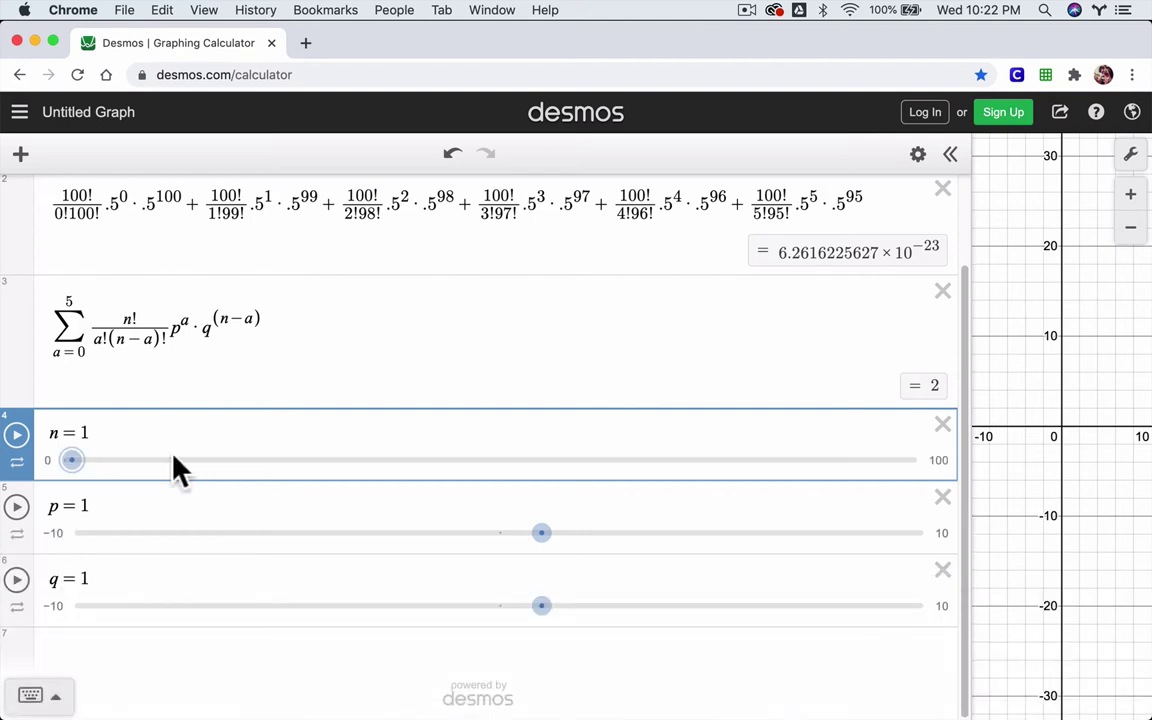
{"action": "left_click_drag", "start_coordinate": [72, 461], "coordinate": [1093, 494]}
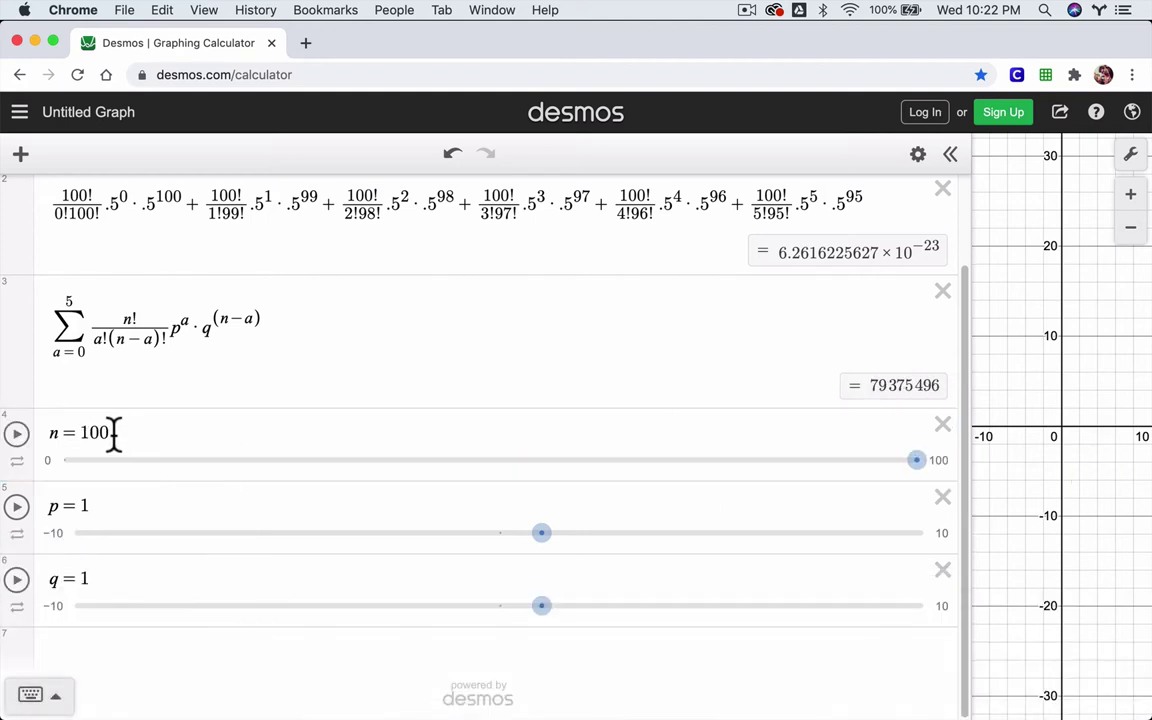
Set p to .5 and q to 1−p.
{"action": "left_click", "coordinate": [82, 506]}
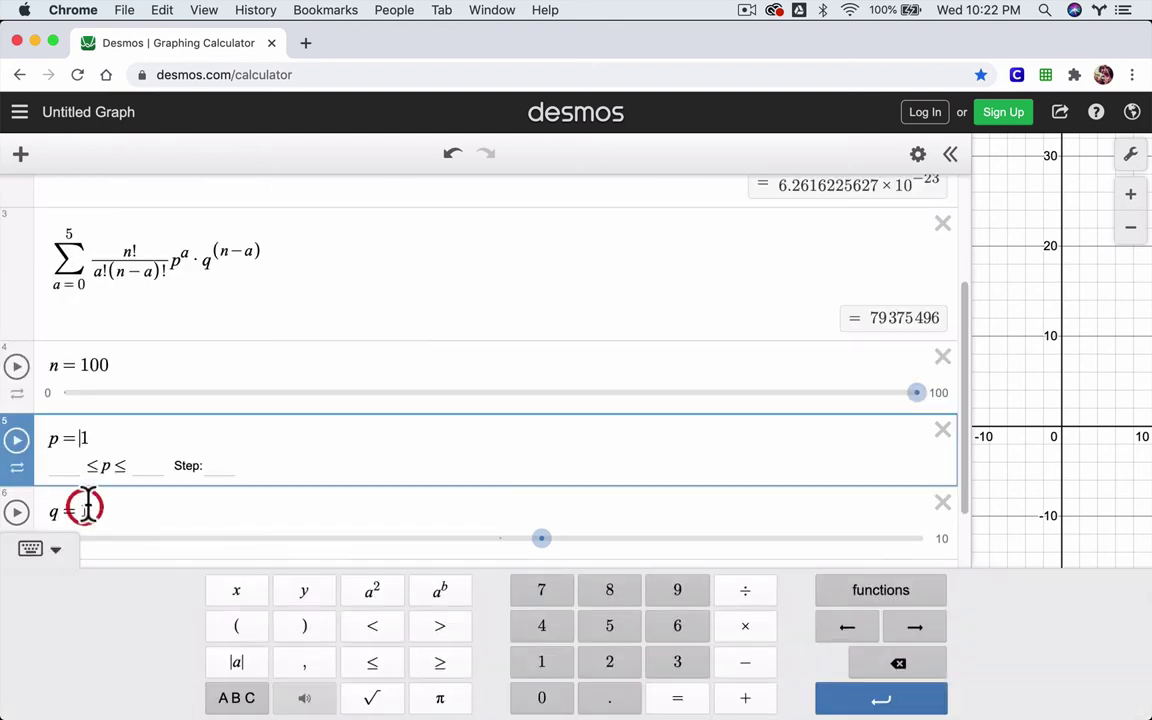
{"action": "key", "text": "Right"}
{"action": "key", "text": "BackSpace"}
{"action": "type", "text": ".5"}
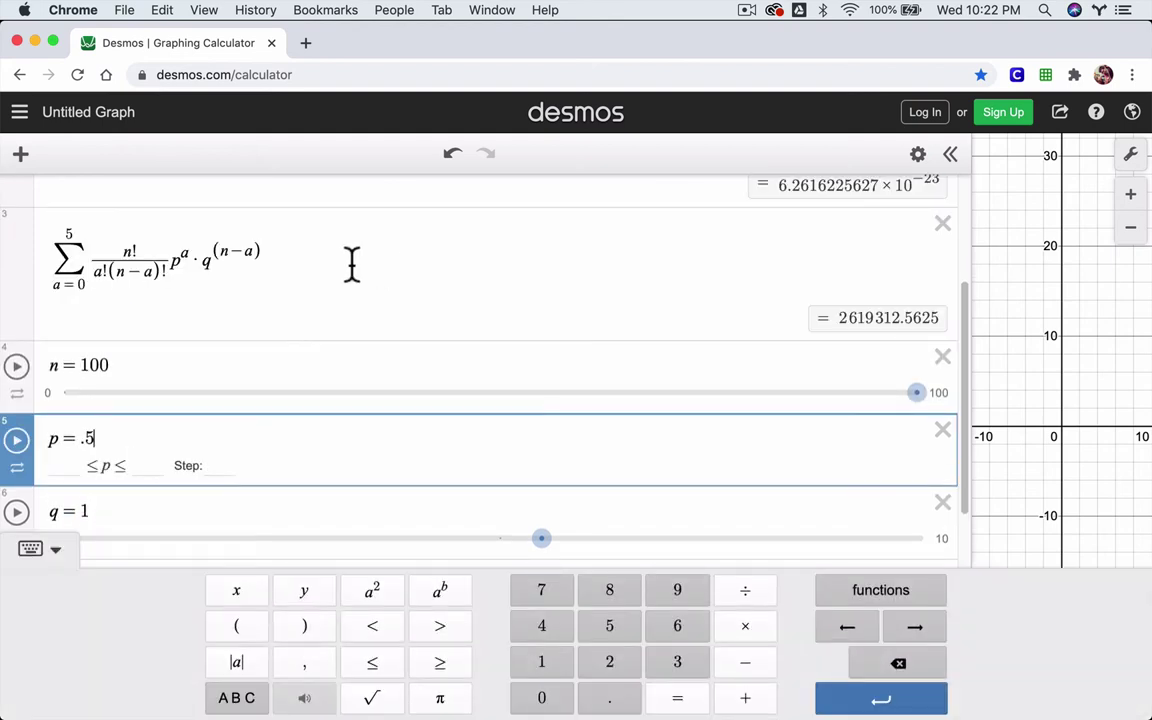
{"action": "left_click", "coordinate": [108, 497]}
{"action": "key", "text": "BackSpace"}
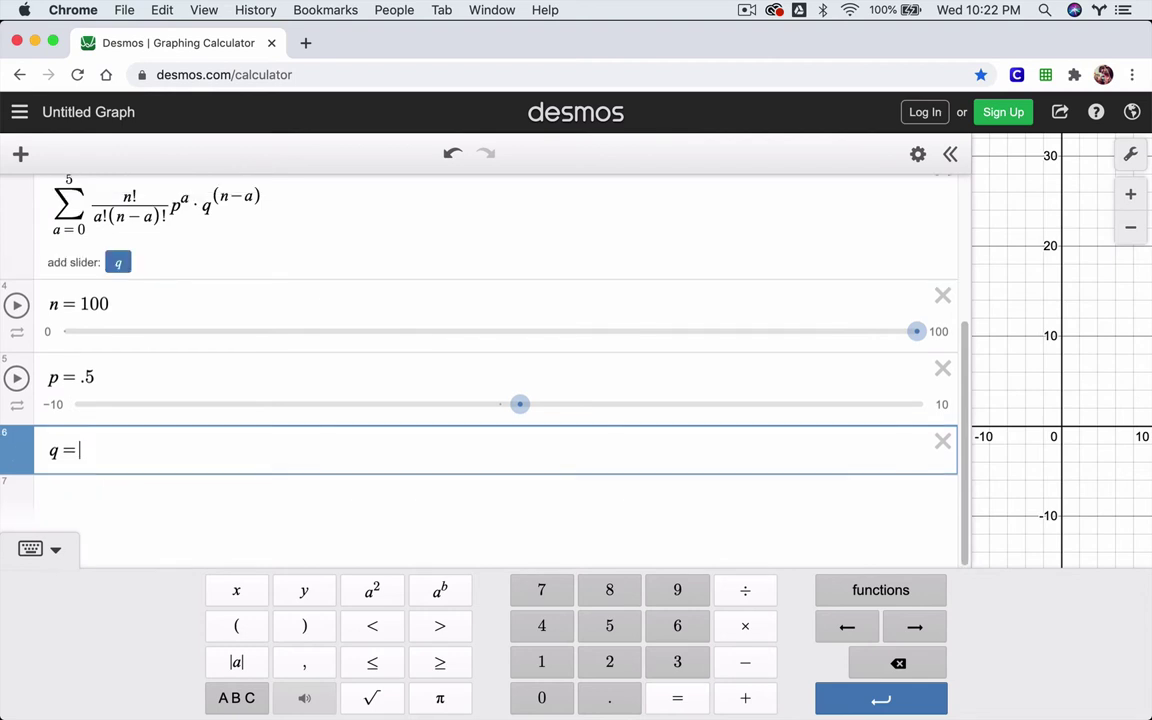
{"action": "type", "text": "1-p"}
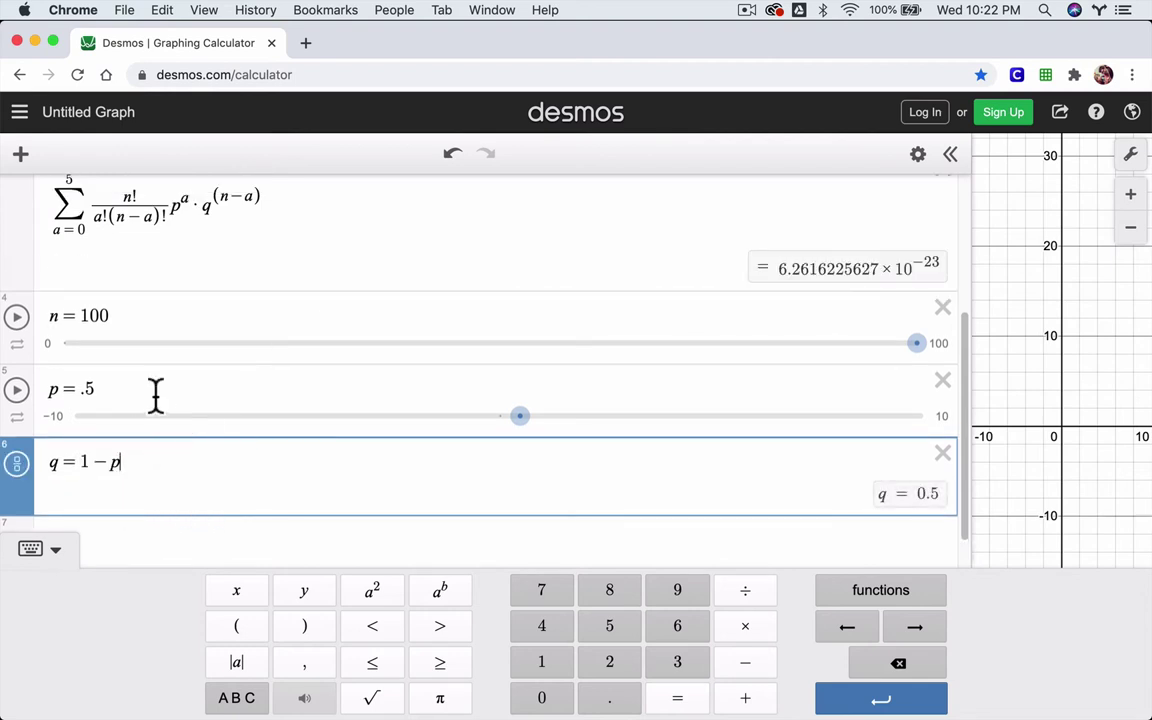
{"action": "scroll", "coordinate": [150, 395], "scroll_direction": "up", "scroll_amount": 1}
{"action": "scroll", "coordinate": [150, 395], "scroll_direction": "up", "scroll_amount": 5}
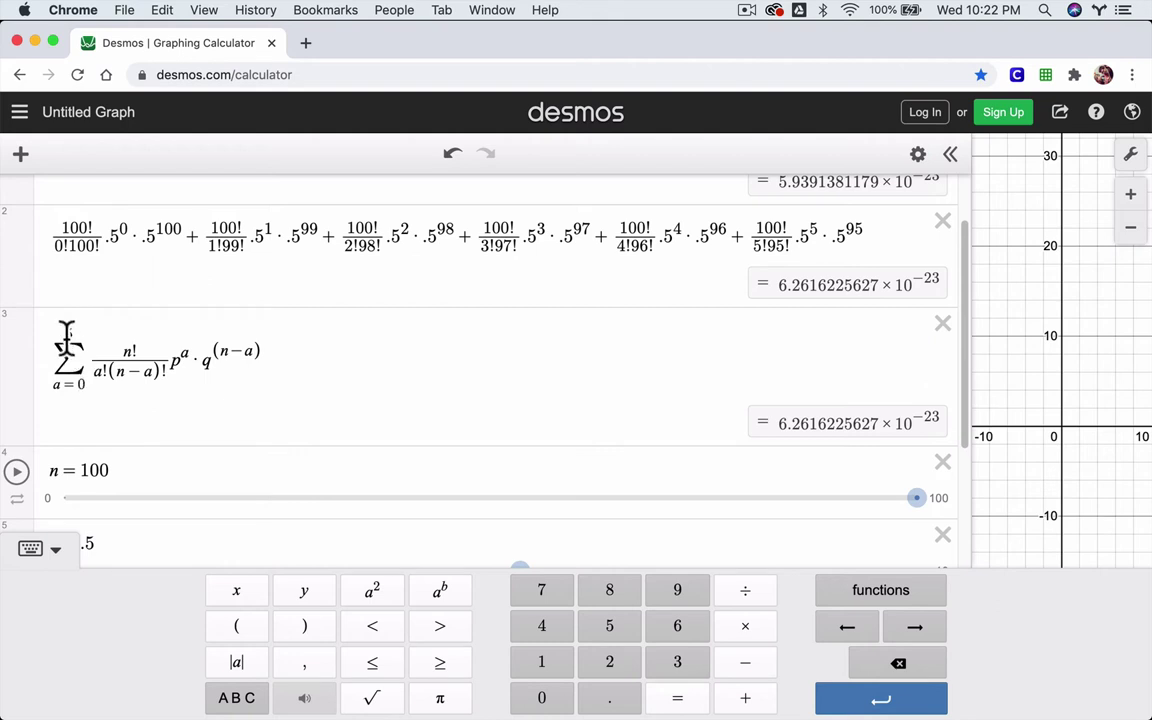
{"action": "left_click", "coordinate": [83, 337]}
{"action": "left_click_drag", "start_coordinate": [83, 337], "coordinate": [239, 366]}
{"action": "left_click", "coordinate": [240, 360]}
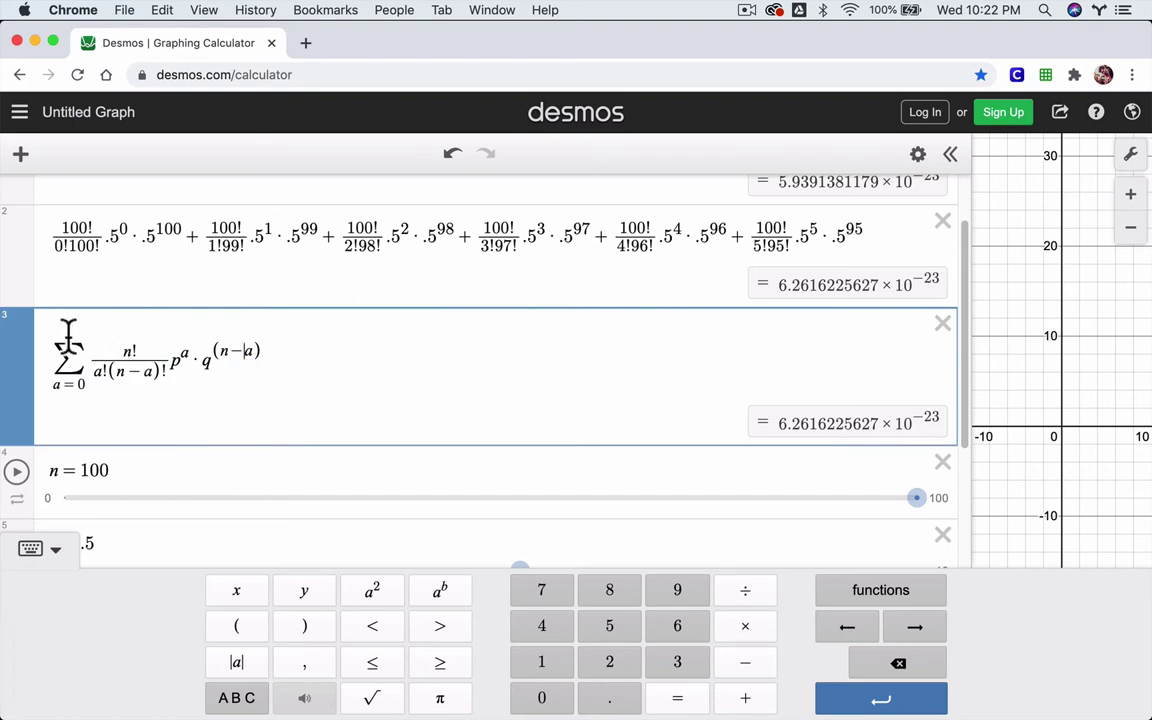
{"action": "left_click_drag", "start_coordinate": [68, 330], "coordinate": [244, 365]}
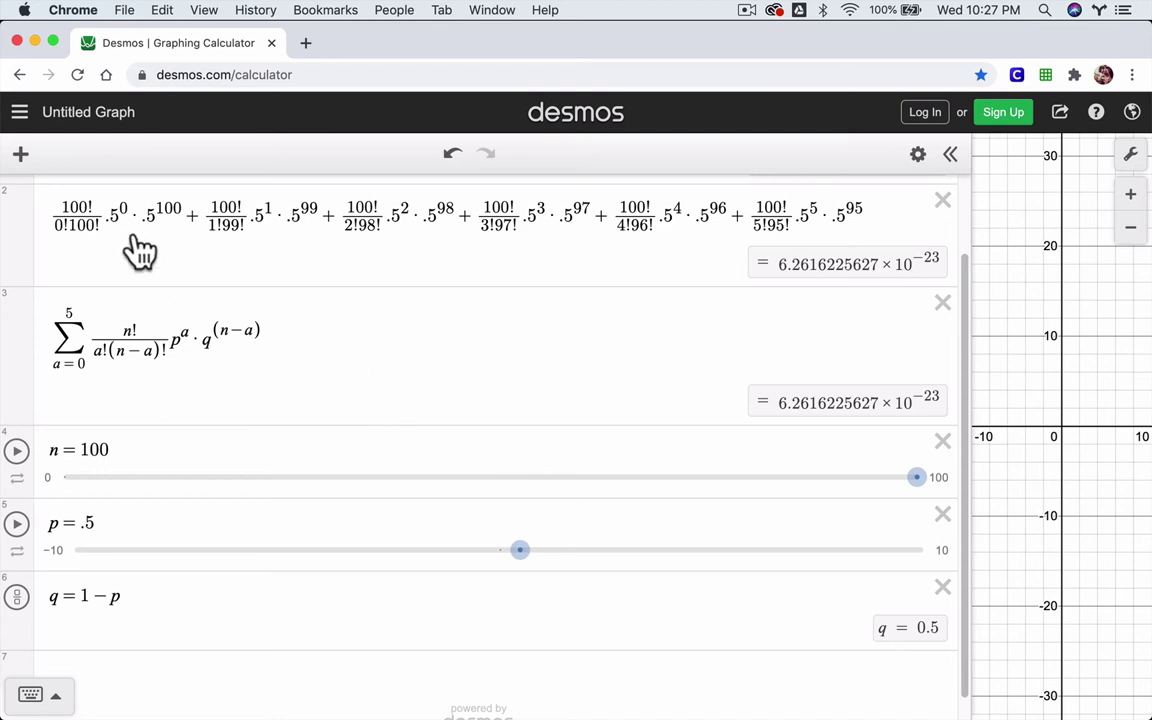
Insert a new table and move it below the expanded binomial sum.
{"action": "left_click", "coordinate": [20, 157]}
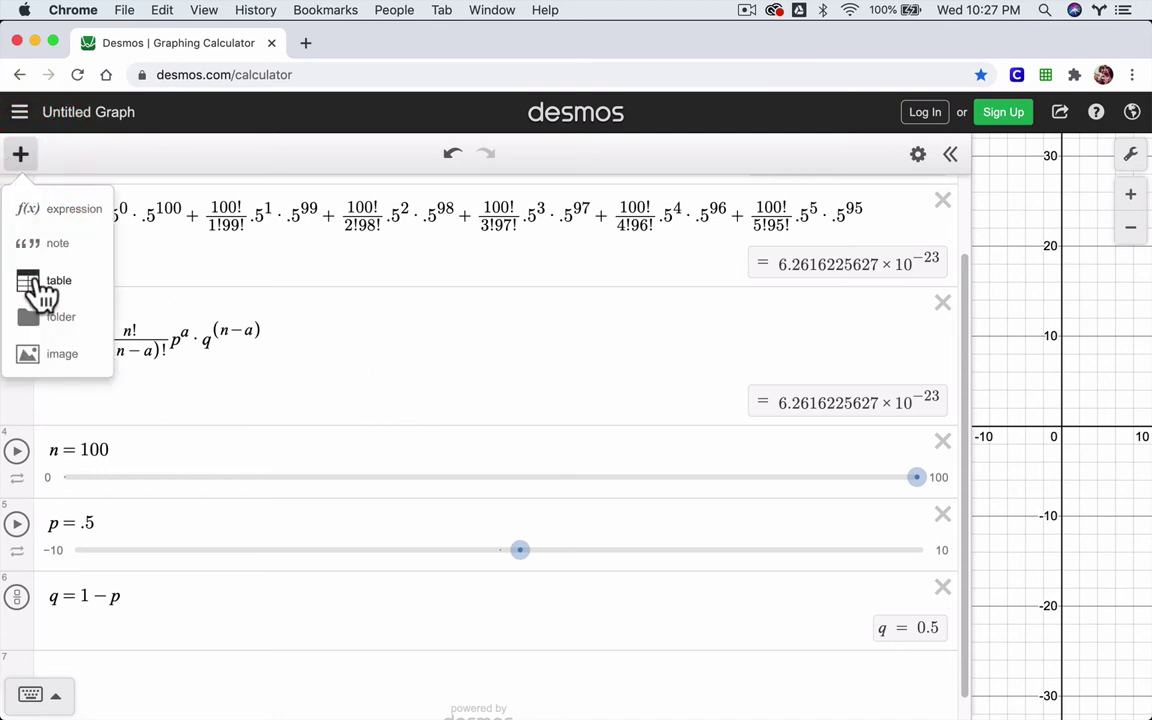
{"action": "left_click", "coordinate": [35, 278]}
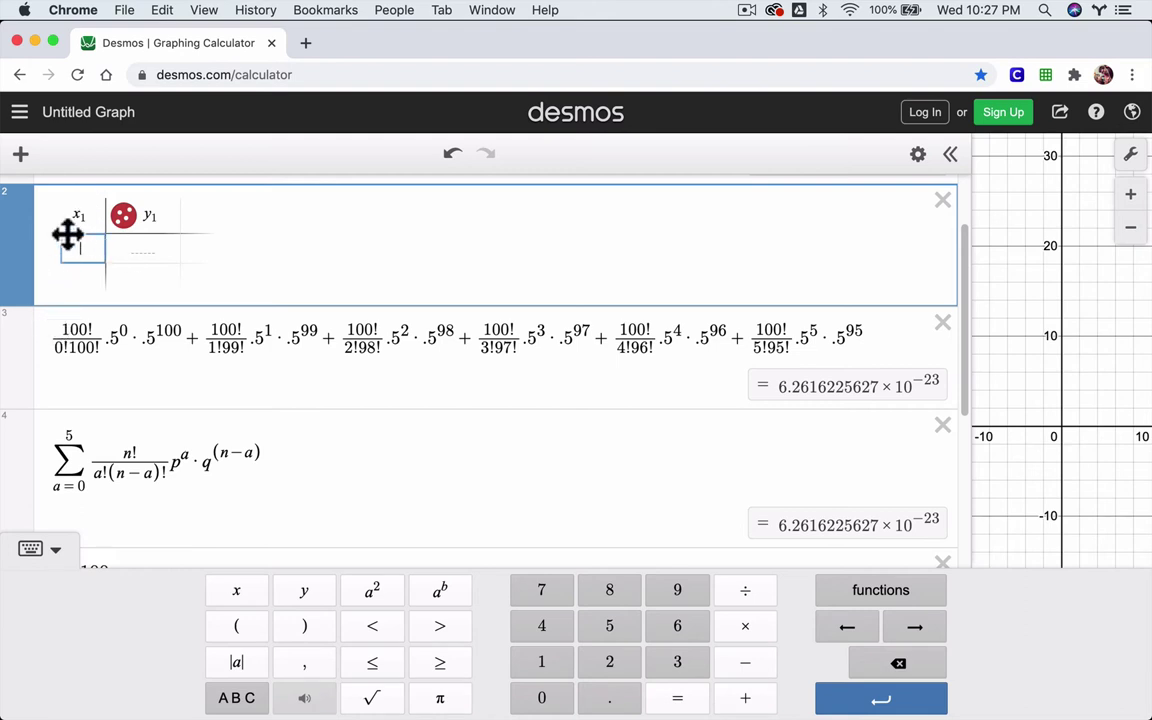
{"action": "left_click_drag", "start_coordinate": [27, 262], "coordinate": [31, 360]}
Fill the x1 column with the values 0, 1, 2, 3, 4 and 5.
{"action": "left_click", "coordinate": [85, 427]}
{"action": "type", "text": "0"}
{"action": "key", "text": "Return"}
{"action": "type", "text": "1"}
{"action": "key", "text": "Return"}
{"action": "type", "text": "2"}
{"action": "key", "text": "Return"}
{"action": "type", "text": "3"}
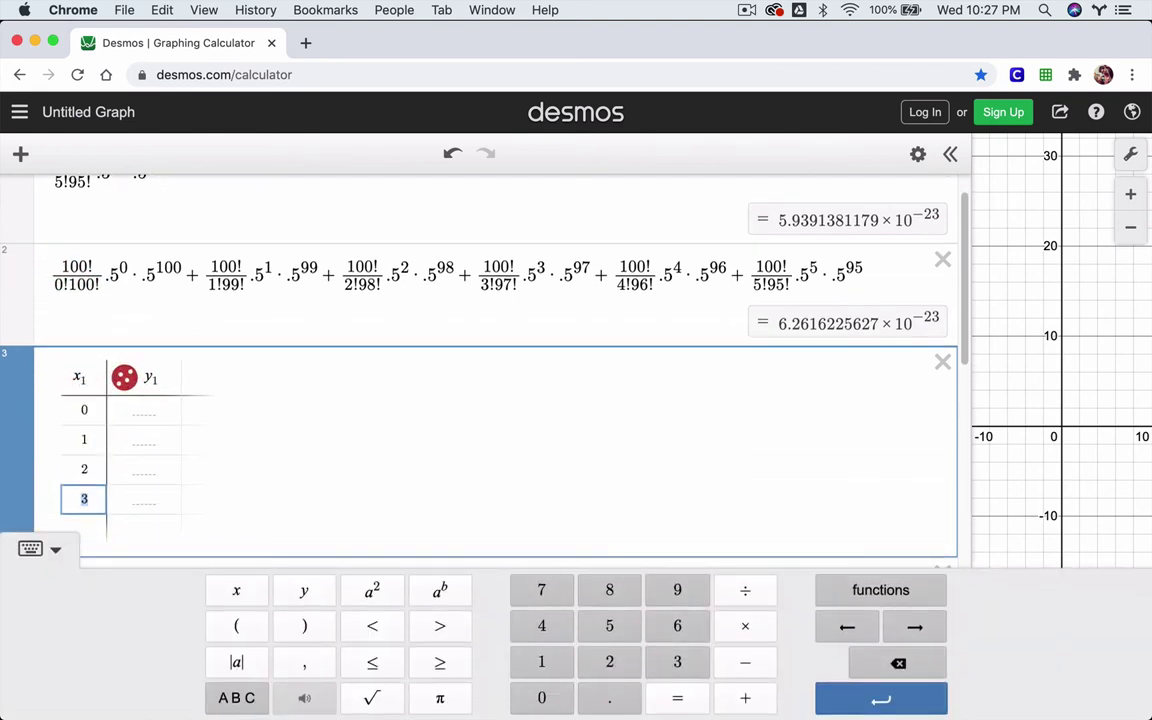
{"action": "key", "text": "Return"}
{"action": "type", "text": "4"}
{"action": "key", "text": "Return"}
{"action": "key", "text": "5"}
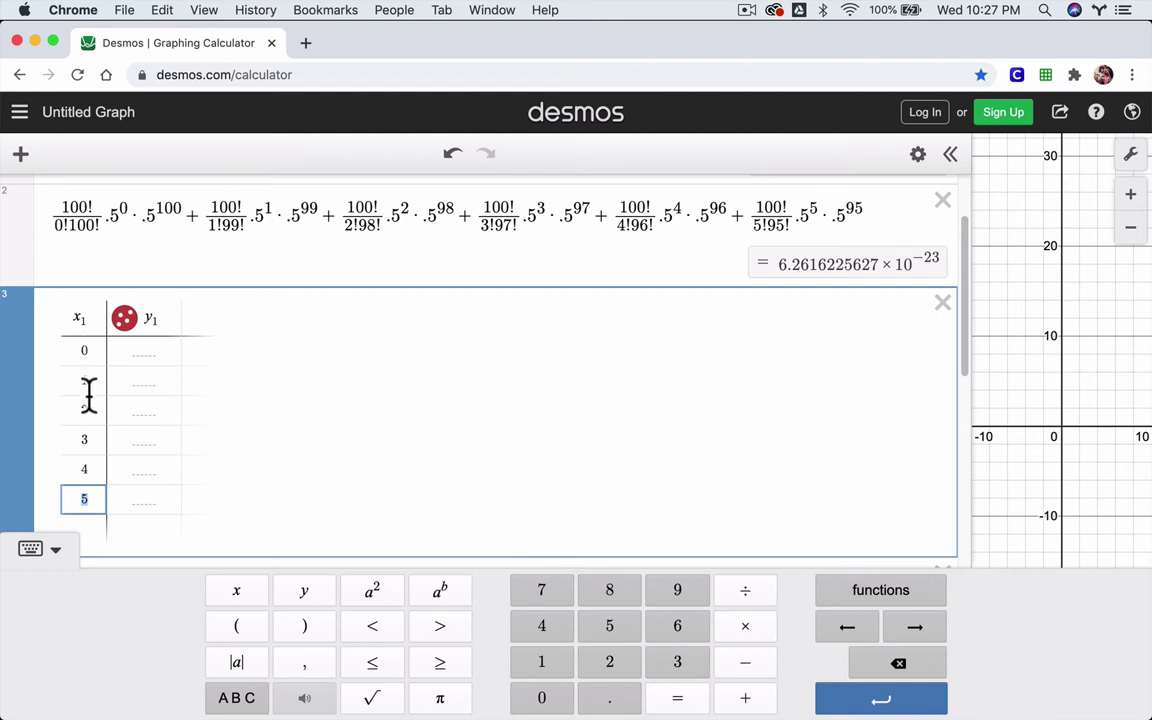
{"action": "double_click", "coordinate": [90, 500]}
{"action": "double_click", "coordinate": [85, 469]}
Replace the y1 header with a copy of the binomial sum, giving 6.261623×10^-23 per row.
{"action": "left_click", "coordinate": [163, 315]}
{"action": "key", "text": "BackSpace"}
{"action": "key", "text": "BackSpace"}
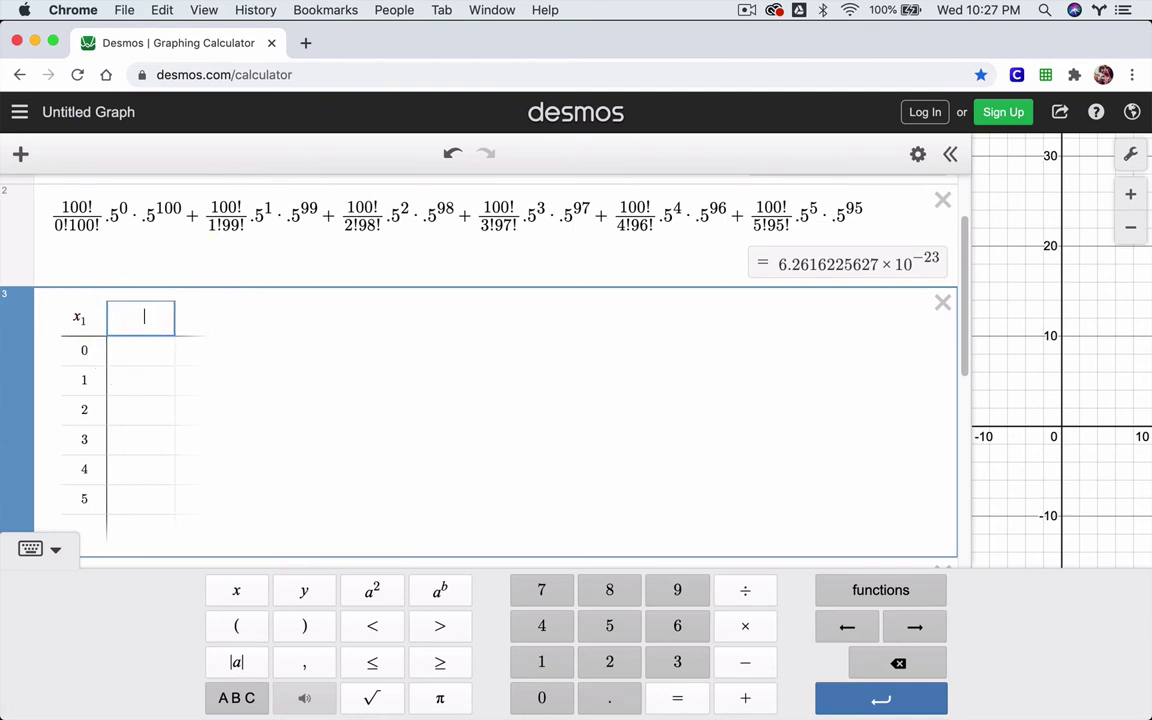
{"action": "scroll", "coordinate": [186, 364], "scroll_direction": "down", "scroll_amount": 5}
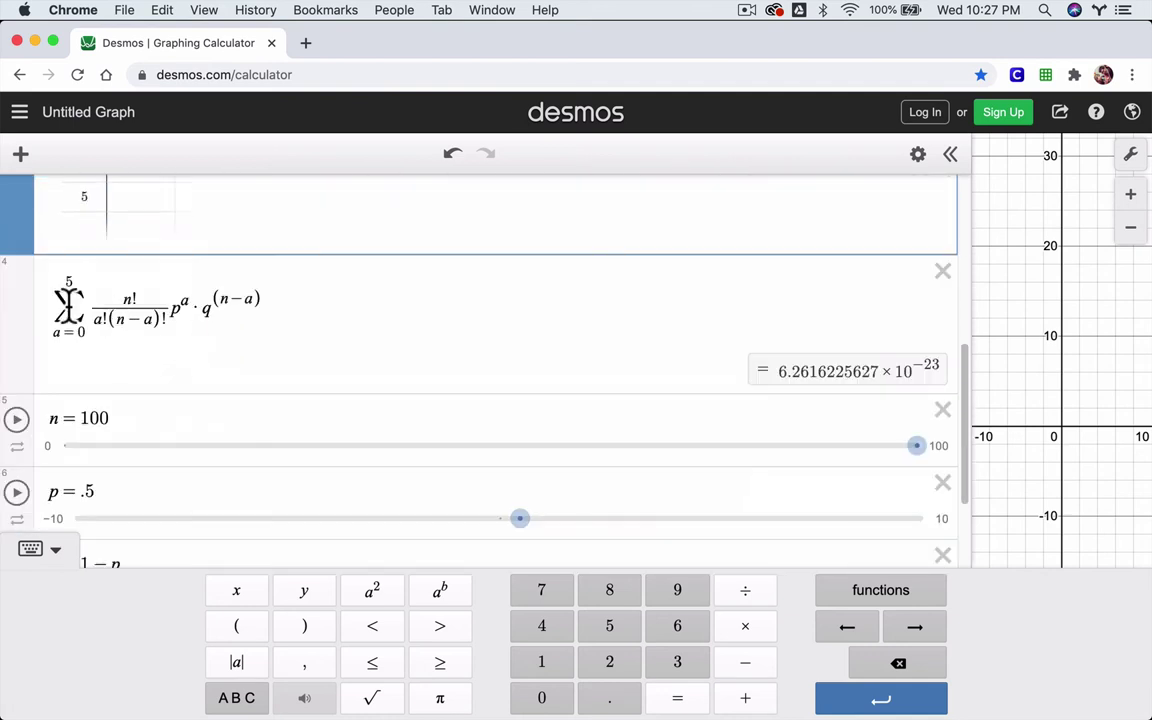
{"action": "left_click", "coordinate": [124, 294]}
{"action": "left_click_drag", "start_coordinate": [124, 298], "coordinate": [244, 300]}
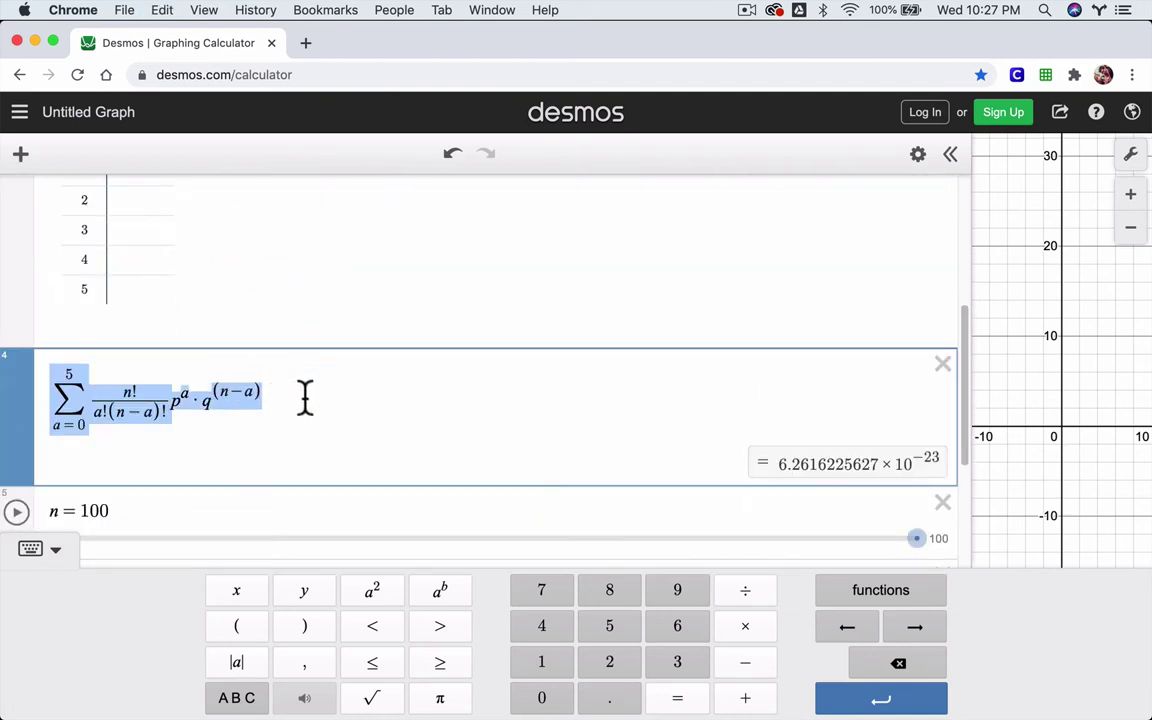
{"action": "scroll", "coordinate": [302, 397], "scroll_direction": "up", "scroll_amount": 3}
{"action": "scroll", "coordinate": [302, 397], "scroll_direction": "up", "scroll_amount": 3}
{"action": "left_click", "coordinate": [147, 404]}
{"action": "key", "text": "super+v"}
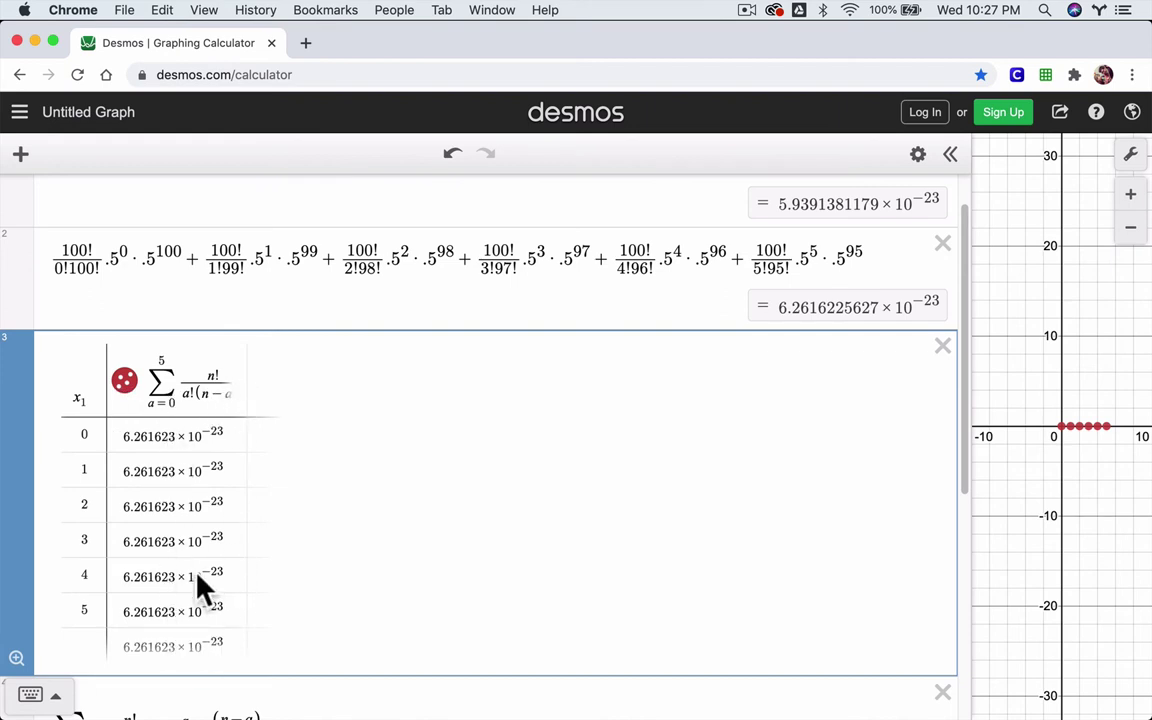
Change the table sum's upper limit from 5 to x_1 so each row accumulates.
{"action": "left_click", "coordinate": [196, 388]}
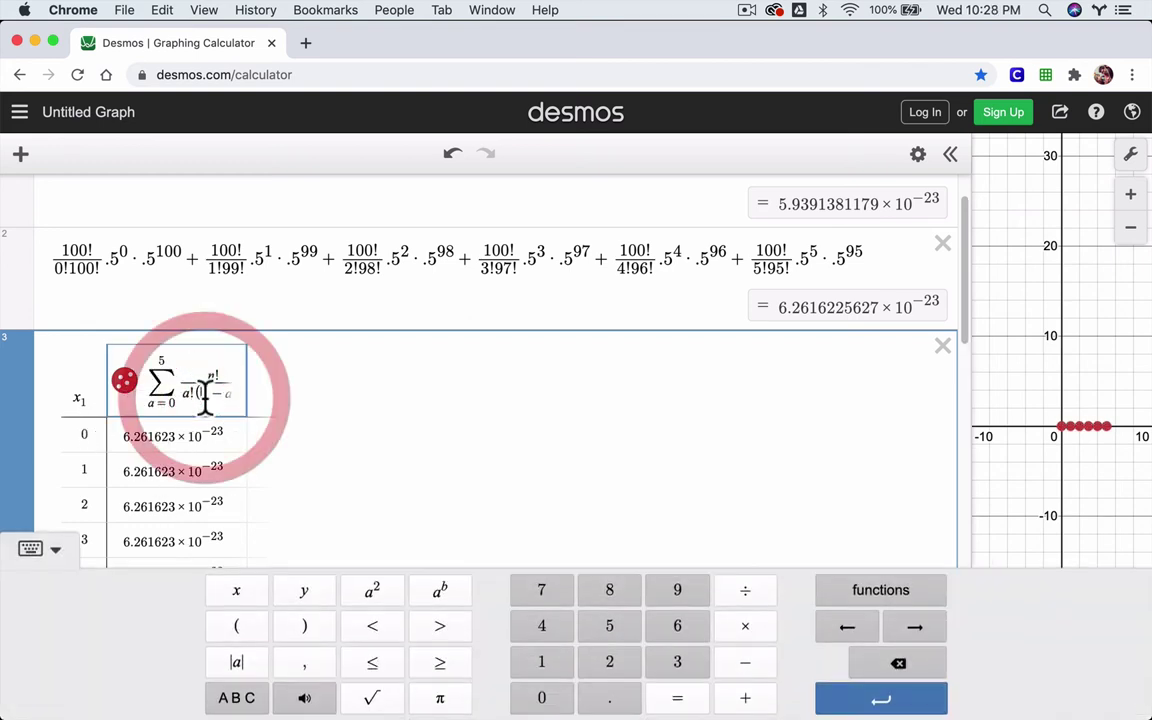
{"action": "left_click_drag", "start_coordinate": [148, 398], "coordinate": [157, 352]}
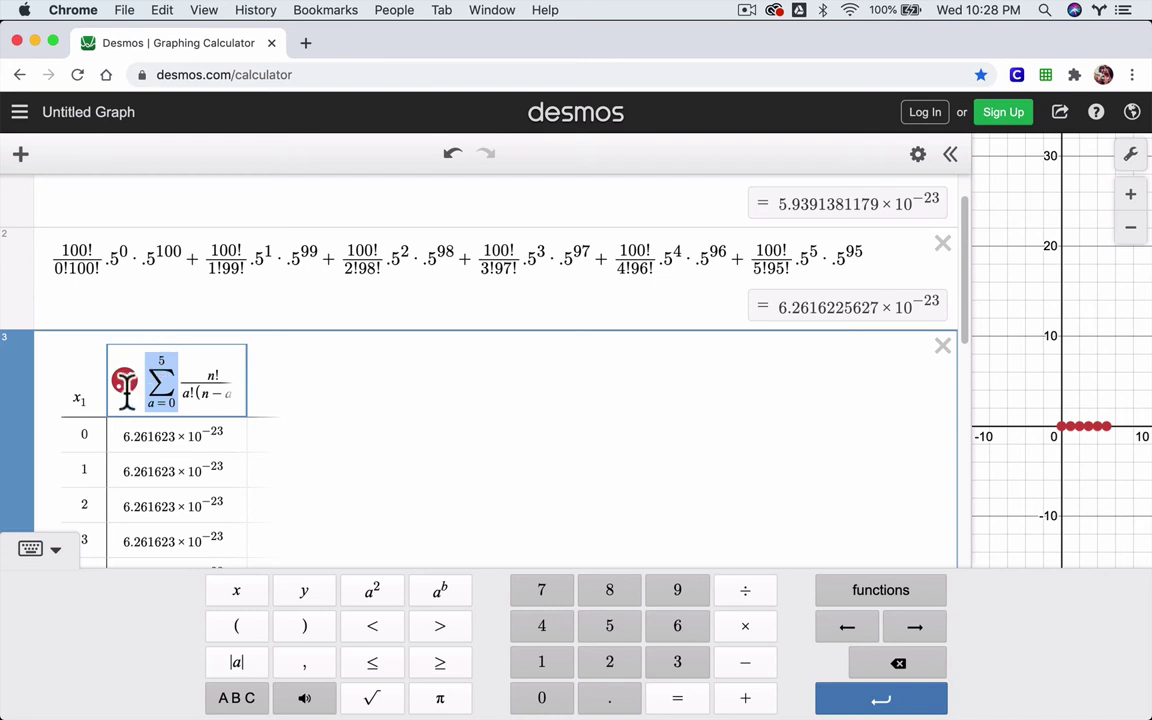
{"action": "left_click", "coordinate": [158, 358]}
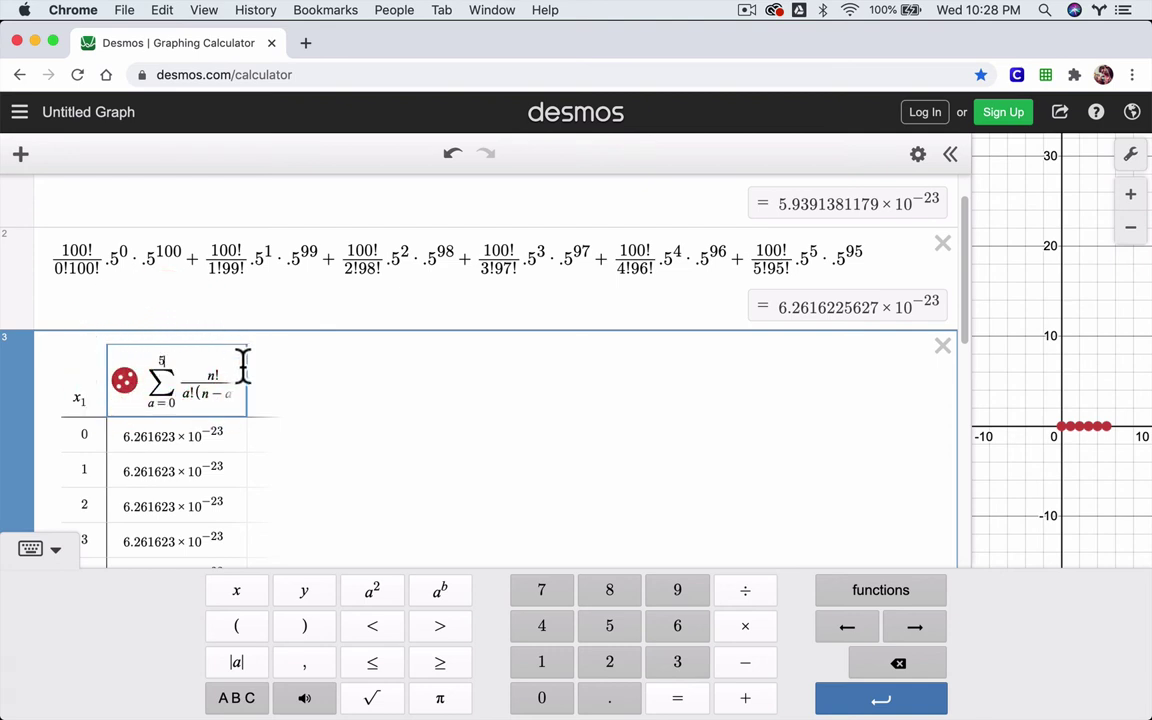
{"action": "key", "text": "BackSpace"}
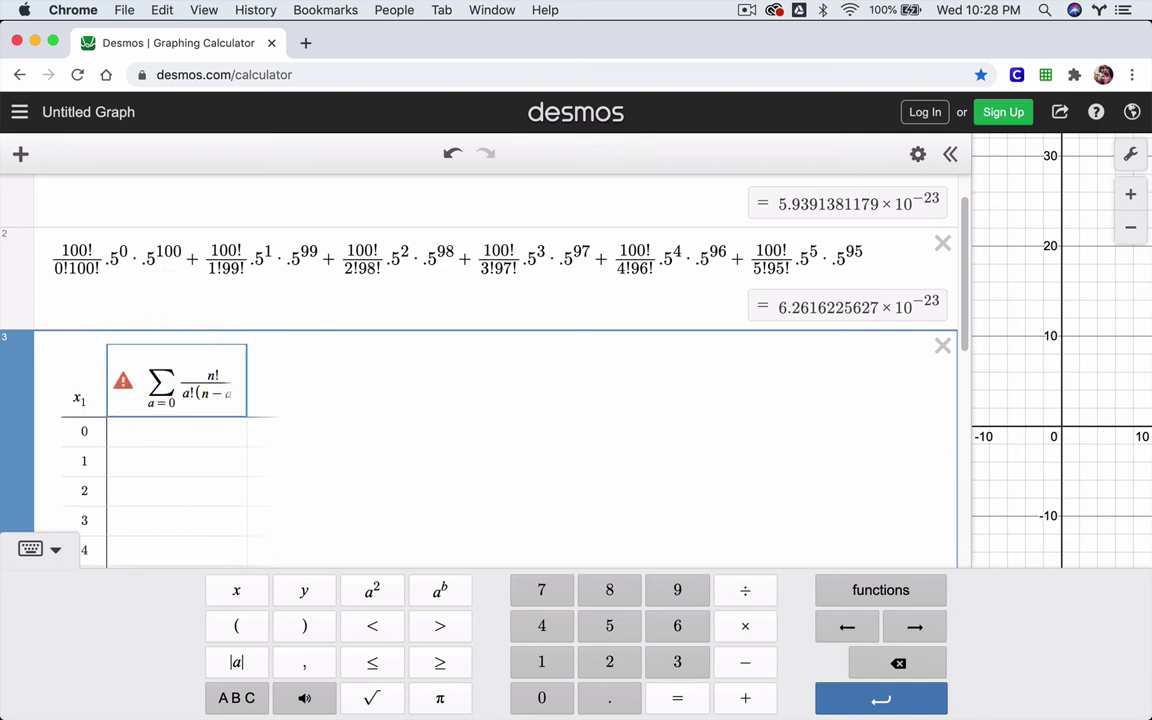
{"action": "type", "text": "x_1"}
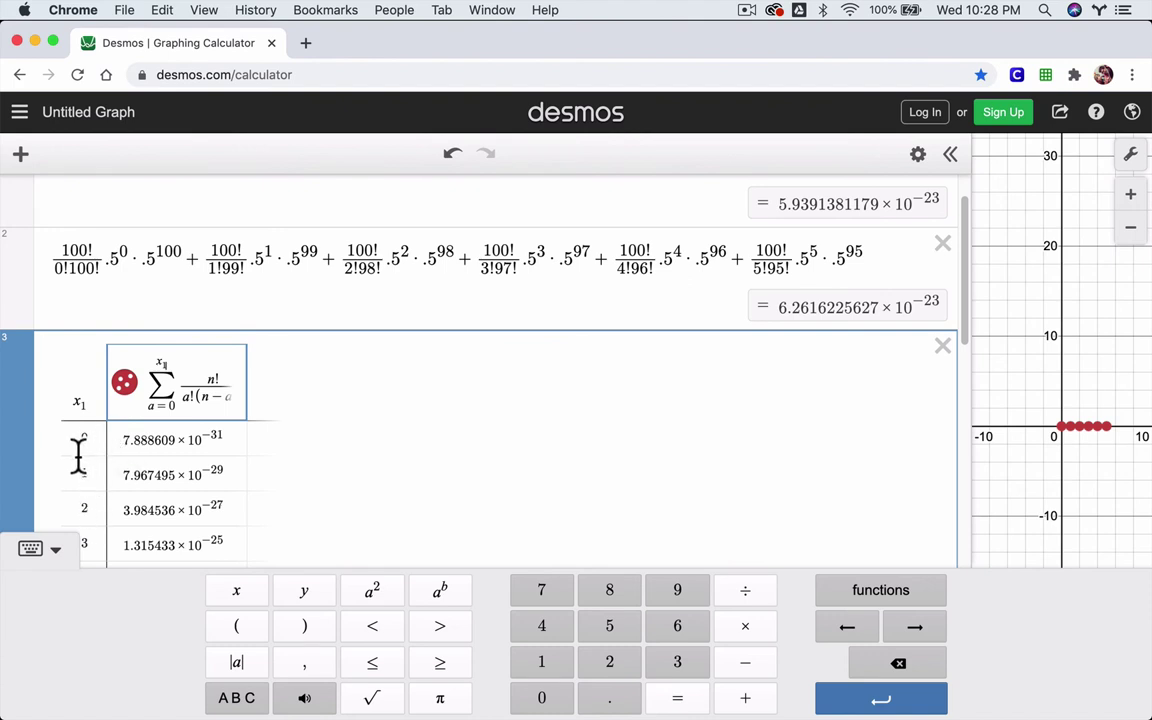
{"action": "scroll", "coordinate": [88, 439], "scroll_direction": "down", "scroll_amount": 1}
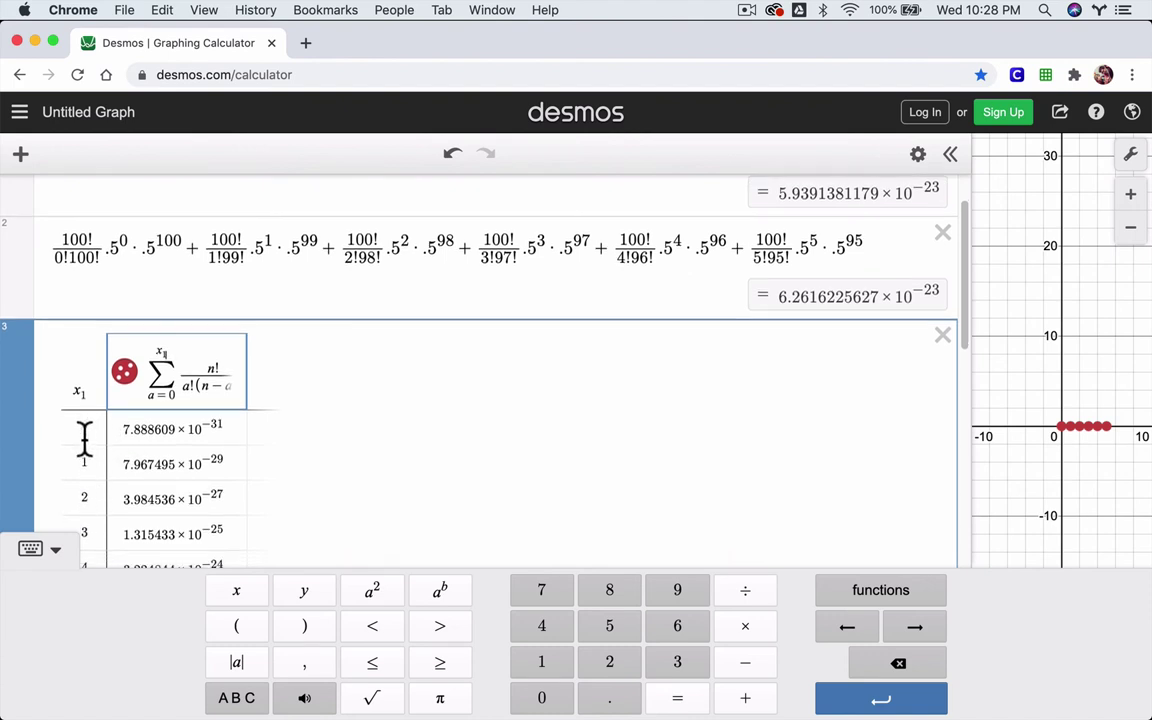
{"action": "scroll", "coordinate": [84, 437], "scroll_direction": "down", "scroll_amount": 2}
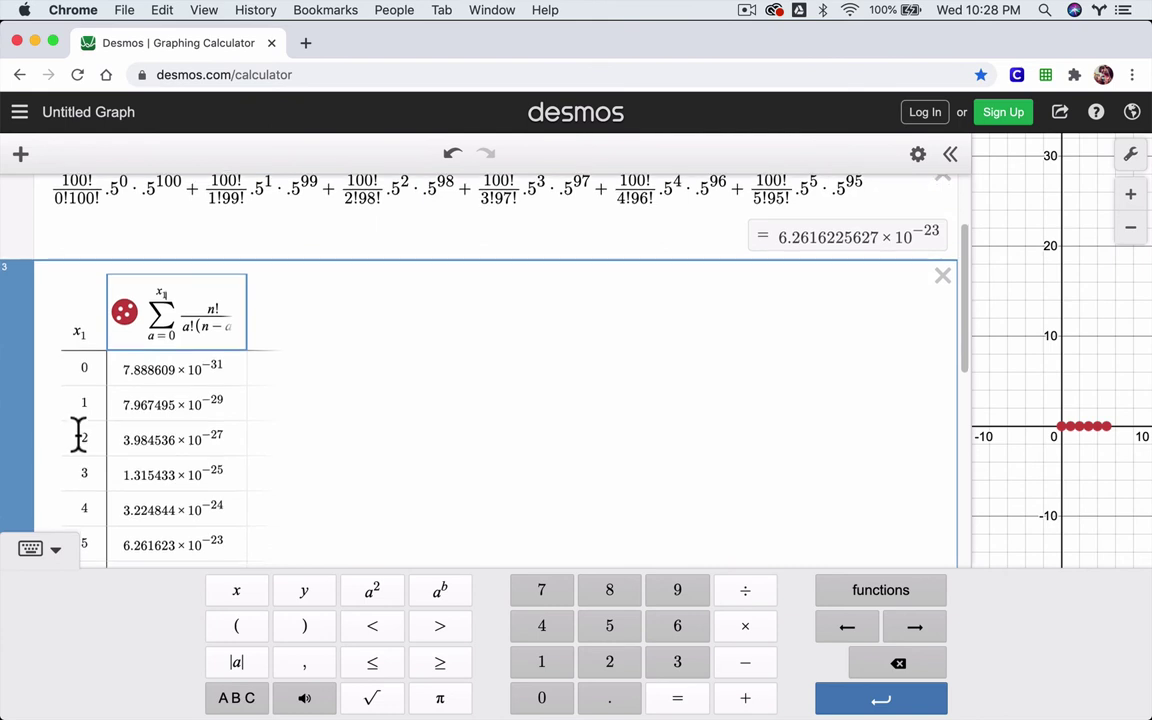
{"action": "left_click", "coordinate": [170, 550]}
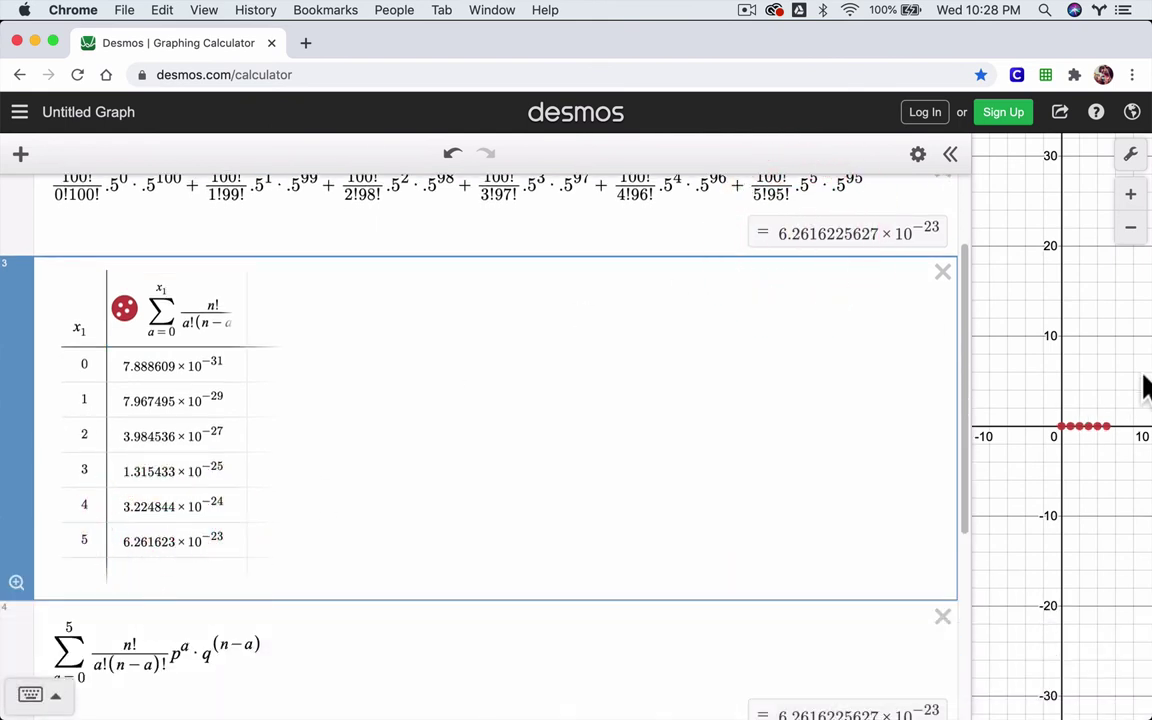
Widen the graph area and begin stretching the vertical axis toward tiny values.
{"action": "left_click_drag", "start_coordinate": [967, 309], "coordinate": [347, 316]}
{"action": "left_click_drag", "start_coordinate": [751, 411], "coordinate": [710, 290]}
{"action": "left_click_drag", "start_coordinate": [764, 386], "coordinate": [712, 203]}
{"action": "left_click_drag", "start_coordinate": [746, 329], "coordinate": [740, 167]}
{"action": "left_click_drag", "start_coordinate": [748, 350], "coordinate": [746, 224]}
{"action": "left_click_drag", "start_coordinate": [746, 398], "coordinate": [745, 220]}
{"action": "left_click_drag", "start_coordinate": [745, 280], "coordinate": [741, 175]}
{"action": "left_click_drag", "start_coordinate": [738, 391], "coordinate": [753, 198]}
{"action": "left_click_drag", "start_coordinate": [752, 366], "coordinate": [758, 140]}
{"action": "left_click_drag", "start_coordinate": [752, 333], "coordinate": [758, 147]}
Keep stretching the y-axis to about ±6×10⁻²³ so the x = 5 point rises clearly.
{"action": "left_click_drag", "start_coordinate": [733, 298], "coordinate": [751, 213]}
{"action": "left_click_drag", "start_coordinate": [745, 380], "coordinate": [738, 69]}
{"action": "left_click_drag", "start_coordinate": [728, 399], "coordinate": [769, 110]}
{"action": "left_click_drag", "start_coordinate": [745, 375], "coordinate": [745, 130]}
{"action": "left_click_drag", "start_coordinate": [738, 342], "coordinate": [771, 44]}
{"action": "left_click_drag", "start_coordinate": [735, 296], "coordinate": [769, 82]}
{"action": "left_click_drag", "start_coordinate": [738, 319], "coordinate": [751, 163]}
{"action": "left_click_drag", "start_coordinate": [751, 357], "coordinate": [789, 46]}
{"action": "left_click_drag", "start_coordinate": [741, 342], "coordinate": [720, 55]}
{"action": "left_click_drag", "start_coordinate": [746, 355], "coordinate": [742, 18]}
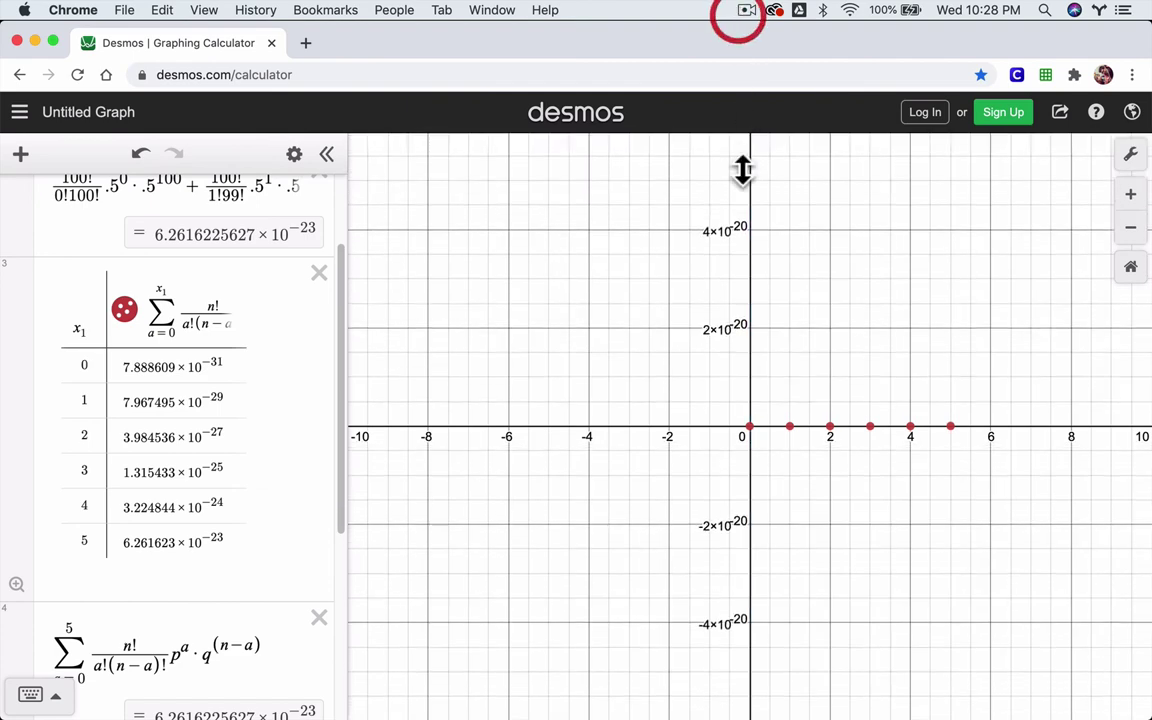
{"action": "left_click_drag", "start_coordinate": [725, 393], "coordinate": [725, 134]}
{"action": "left_click_drag", "start_coordinate": [761, 352], "coordinate": [717, 113]}
{"action": "left_click_drag", "start_coordinate": [720, 340], "coordinate": [707, 112]}
{"action": "mouse_move", "coordinate": [750, 260]}
{"action": "left_mouse_down"}
{"action": "mouse_move", "coordinate": [754, 298]}
{"action": "mouse_move", "coordinate": [755, 283]}
{"action": "left_mouse_up"}
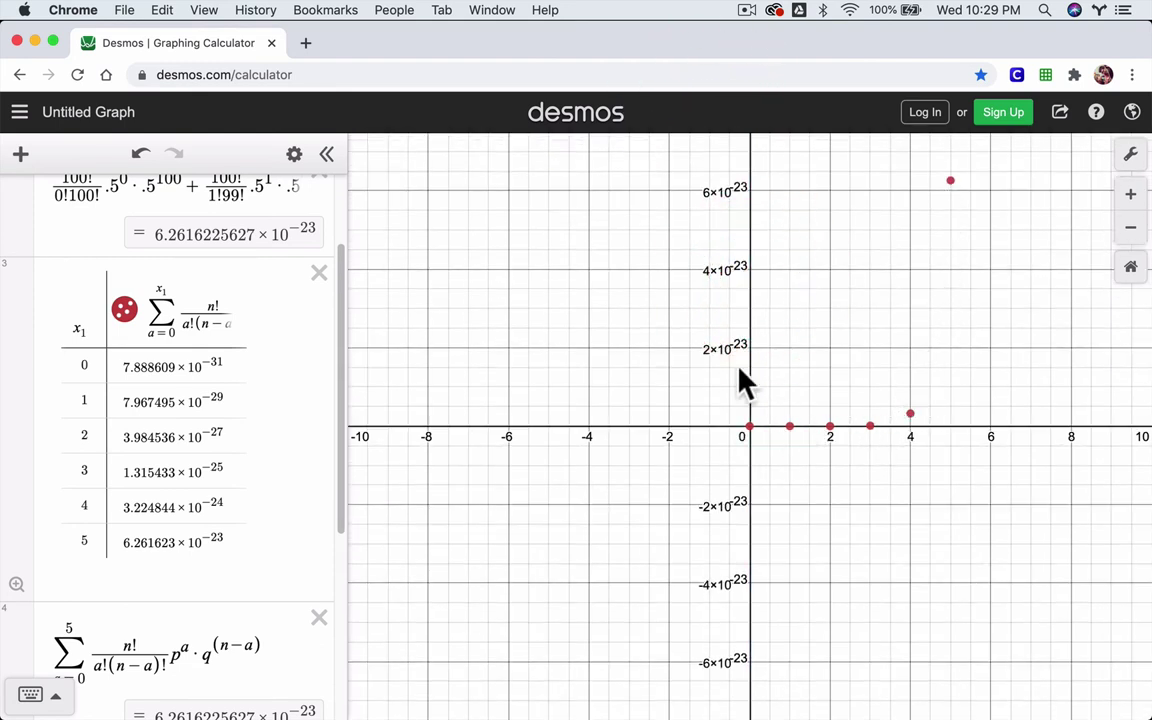
Extend the table from the x₁ = 5 row down to x₁ = 100.
{"action": "scroll", "coordinate": [75, 490], "scroll_direction": "down", "scroll_amount": 1}
{"action": "left_click", "coordinate": [85, 497]}
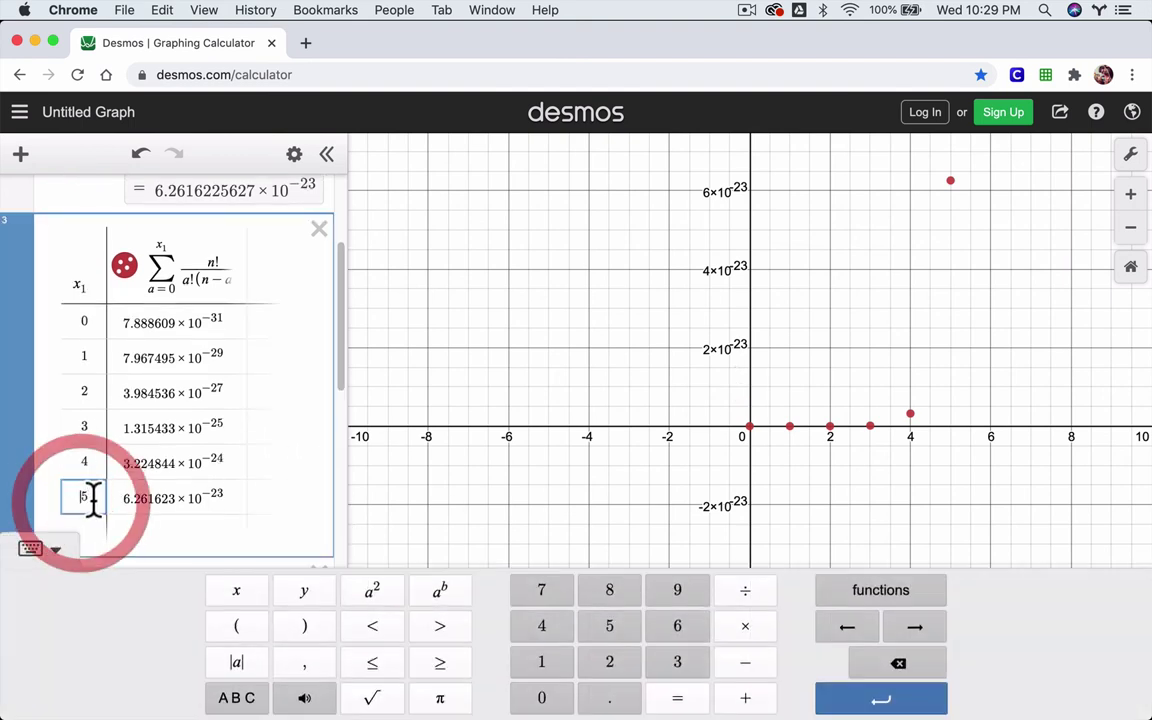
{"action": "key", "text": "Return"}
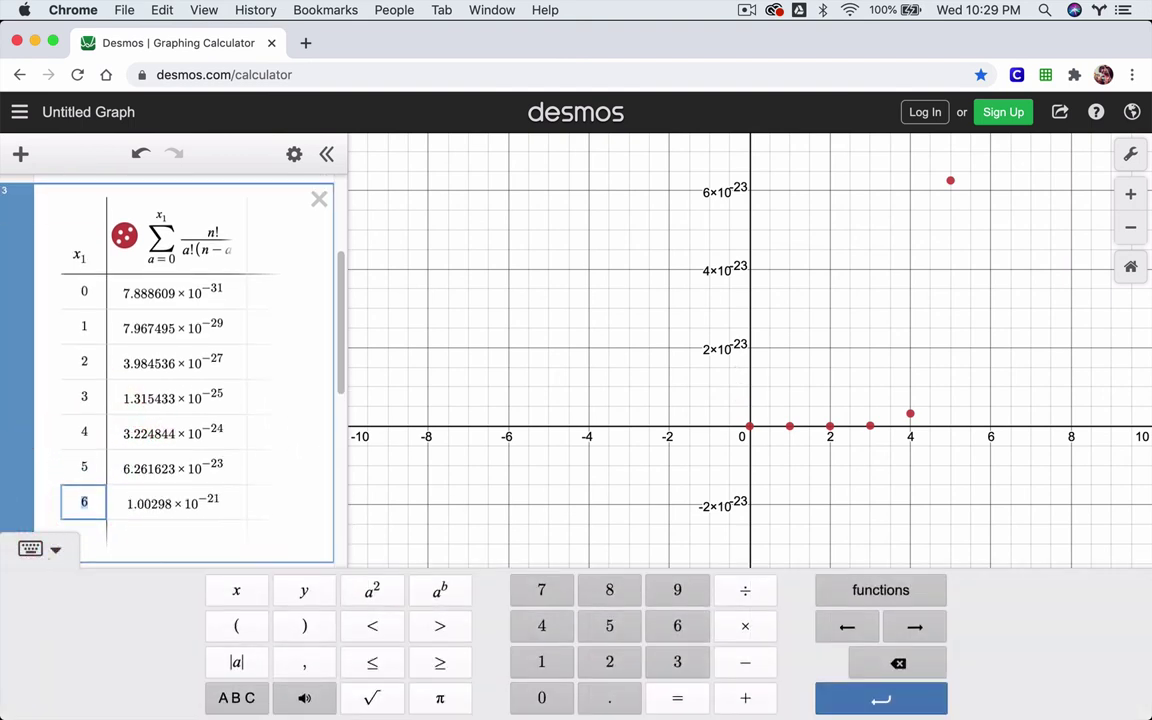
{"action": "key", "text": "Return"}
{"action": "key", "text": "Return"}
{"action": "key", "text": "Return"}
{"action": "key", "text": "Return"}
{"action": "key", "text": "Return"}
{"action": "key", "text": "Return"}
{"action": "key", "text": "Return"}
{"action": "key", "text": "Return"}
{"action": "key", "text": "Return"}
{"action": "key", "text": "Return"}
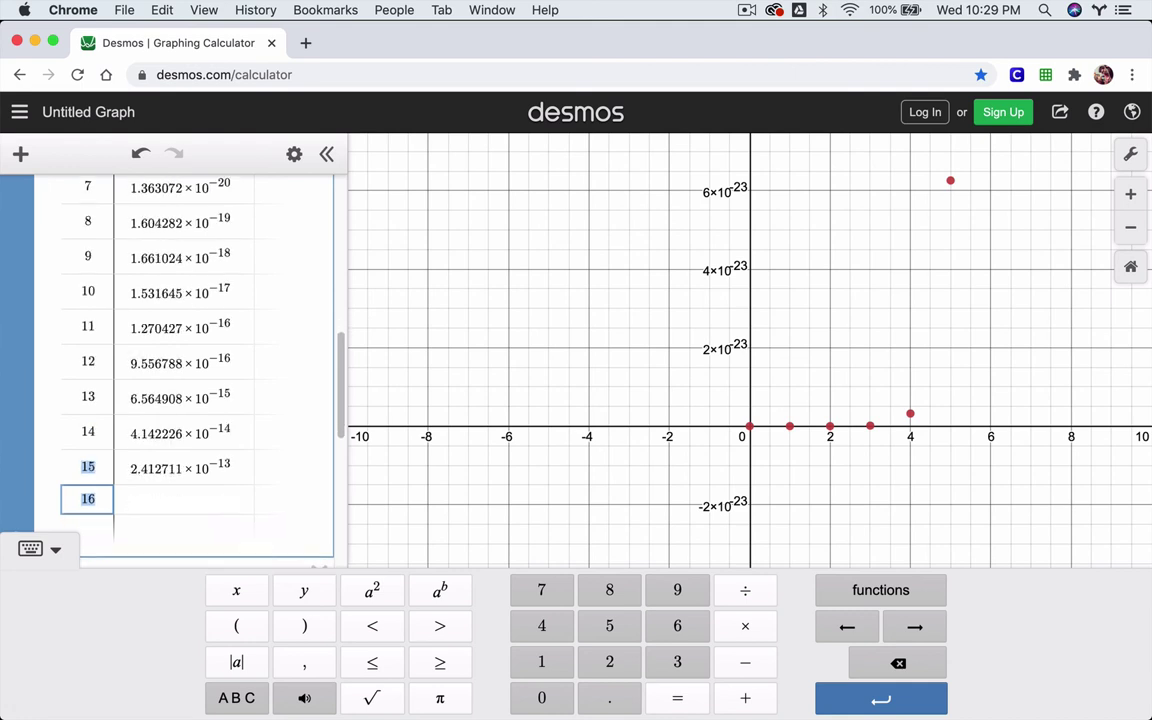
{"action": "key", "text": "Return"}
{"action": "key", "text": "Return"}
{"action": "key", "text": "Return"}
{"action": "key", "text": "Return"}
{"action": "key", "text": "Return"}
{"action": "key", "text": "Return"}
{"action": "key", "text": "Return"}
{"action": "key", "text": "Return"}
{"action": "key", "text": "Return"}
{"action": "key", "text": "Return"}
{"action": "key", "text": "Return"}
{"action": "key", "text": "Return"}
{"action": "key", "text": "Return"}
{"action": "key", "text": "Return"}
{"action": "key", "text": "Return"}
{"action": "key", "text": "Return"}
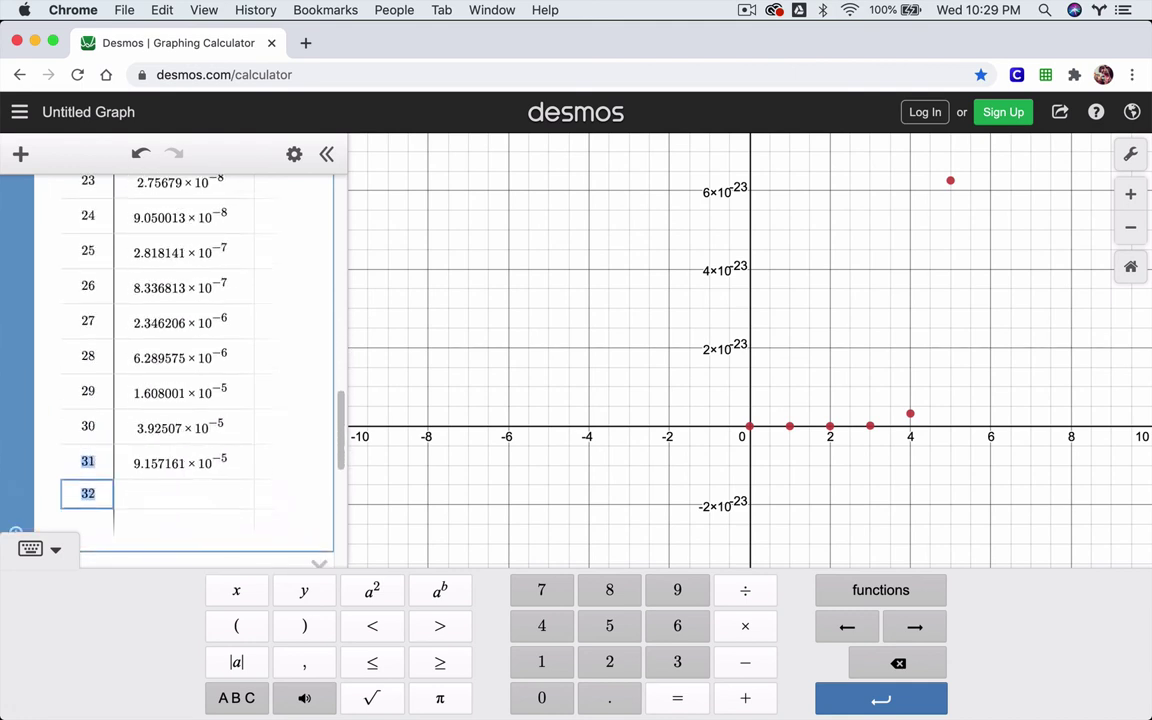
{"action": "key", "text": "Return"}
{"action": "key", "text": "Return"}
{"action": "key", "text": "Return"}
{"action": "key", "text": "Return"}
{"action": "key", "text": "Return"}
{"action": "key", "text": "Return"}
{"action": "key", "text": "Return"}
{"action": "key", "text": "Return"}
{"action": "key", "text": "Return"}
{"action": "key", "text": "Return"}
{"action": "key", "text": "Return"}
{"action": "key", "text": "Return"}
{"action": "key", "text": "Return"}
{"action": "key", "text": "Return"}
{"action": "key", "text": "Return"}
{"action": "key", "text": "Return"}
{"action": "key", "text": "Return"}
{"action": "key", "text": "Return"}
{"action": "key", "text": "Return"}
{"action": "key", "text": "Return"}
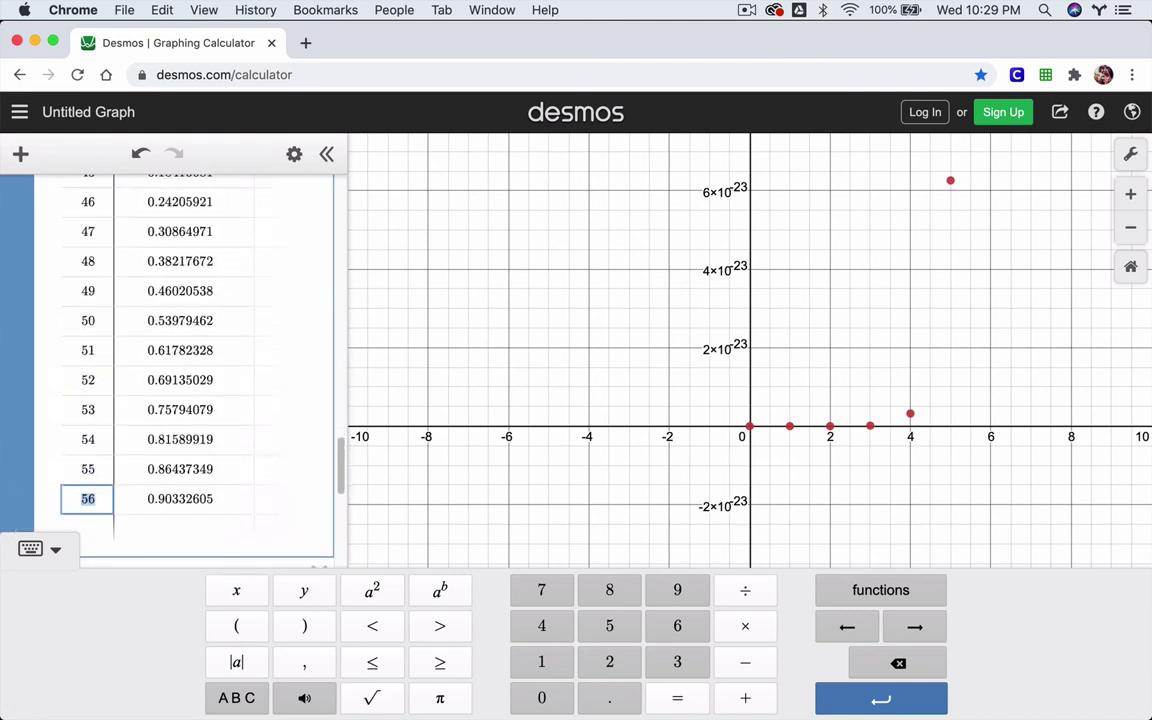
{"action": "key", "text": "Return"}
{"action": "key", "text": "Return"}
{"action": "key", "text": "Return"}
{"action": "key", "text": "Return"}
{"action": "key", "text": "Return"}
{"action": "key", "text": "Return"}
{"action": "key", "text": "Return"}
{"action": "key", "text": "Return"}
{"action": "key", "text": "Return"}
{"action": "key", "text": "Return"}
{"action": "key", "text": "Return"}
{"action": "key", "text": "Return"}
{"action": "key", "text": "Return"}
{"action": "key", "text": "Return"}
{"action": "key", "text": "Return"}
{"action": "key", "text": "Return"}
{"action": "key", "text": "Return"}
{"action": "key", "text": "Return"}
{"action": "key", "text": "Return"}
{"action": "key", "text": "Return"}
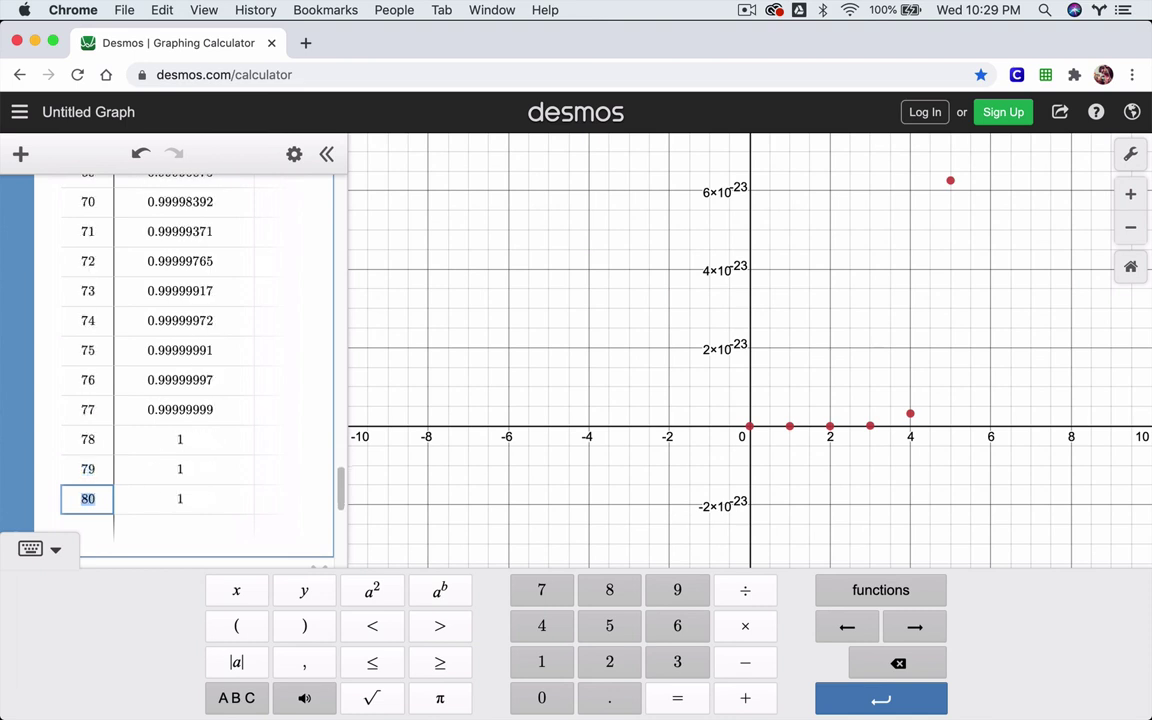
{"action": "key", "text": "Return"}
{"action": "key", "text": "Return"}
{"action": "key", "text": "Return"}
{"action": "key", "text": "Return"}
{"action": "key", "text": "Return"}
{"action": "key", "text": "Return"}
{"action": "key", "text": "Return"}
{"action": "key", "text": "Return"}
{"action": "key", "text": "Return"}
{"action": "key", "text": "Return"}
{"action": "key", "text": "Return"}
{"action": "key", "text": "Return"}
{"action": "key", "text": "Return"}
{"action": "key", "text": "Return"}
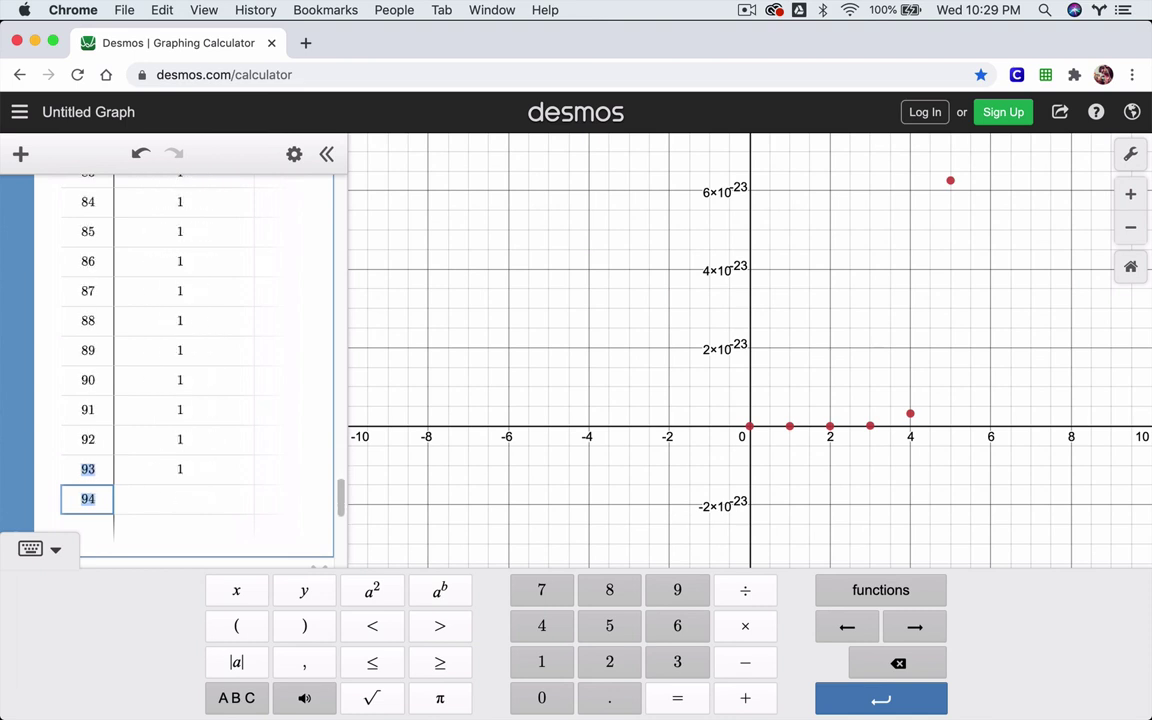
{"action": "key", "text": "Return"}
{"action": "key", "text": "Return"}
{"action": "key", "text": "Return"}
{"action": "key", "text": "Return"}
{"action": "key", "text": "Return"}
{"action": "key", "text": "Return"}
{"action": "key", "text": "Return"}
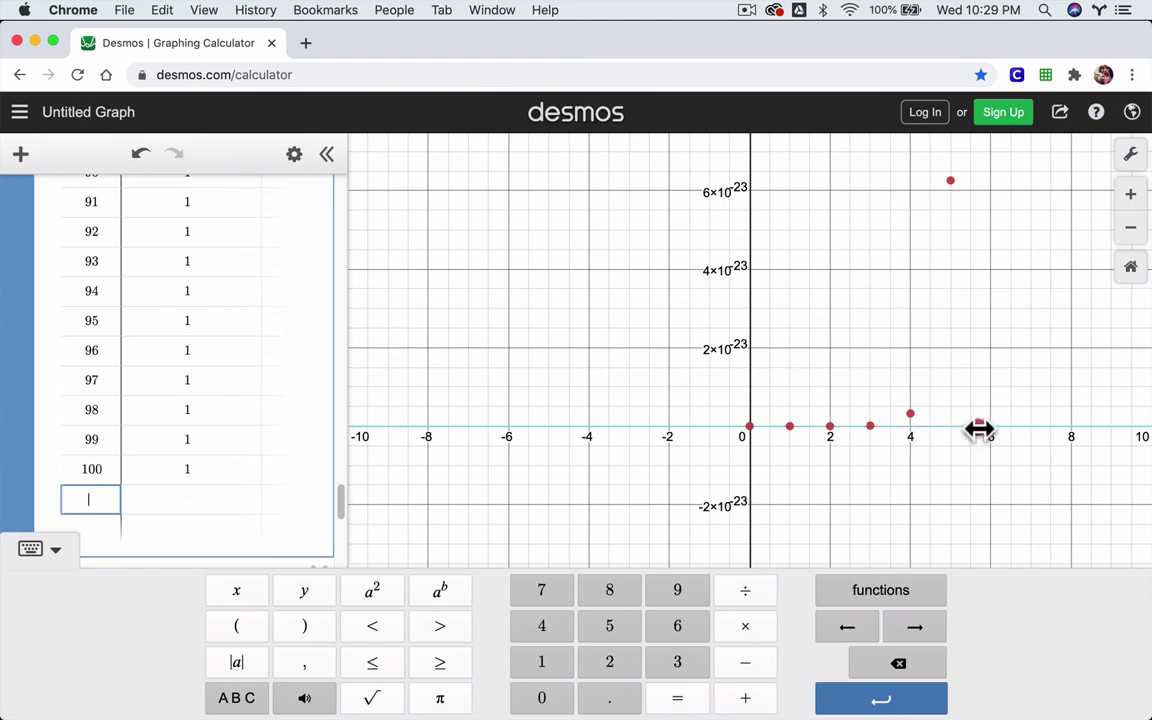
Reset and rescale the view to about x = -50 to 250 so all 101 points show.
{"action": "left_click_drag", "start_coordinate": [967, 430], "coordinate": [750, 432]}
{"action": "left_click_drag", "start_coordinate": [910, 432], "coordinate": [753, 430]}
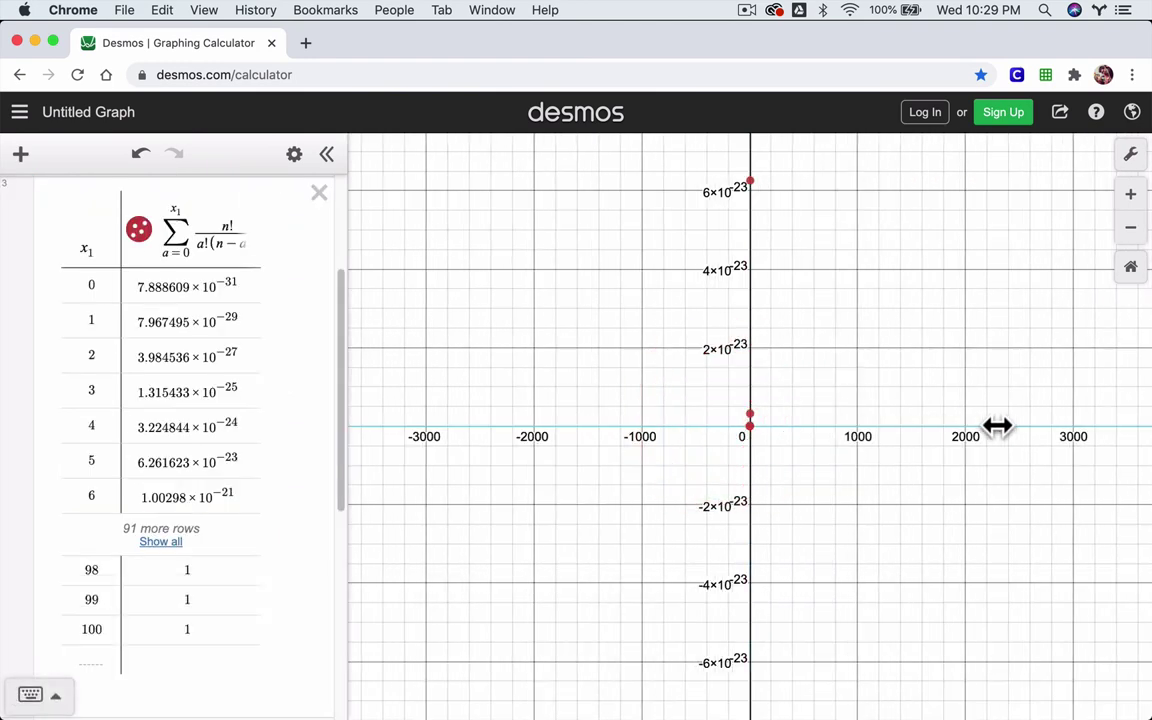
{"action": "left_click_drag", "start_coordinate": [985, 430], "coordinate": [840, 432]}
{"action": "left_click", "coordinate": [1130, 266]}
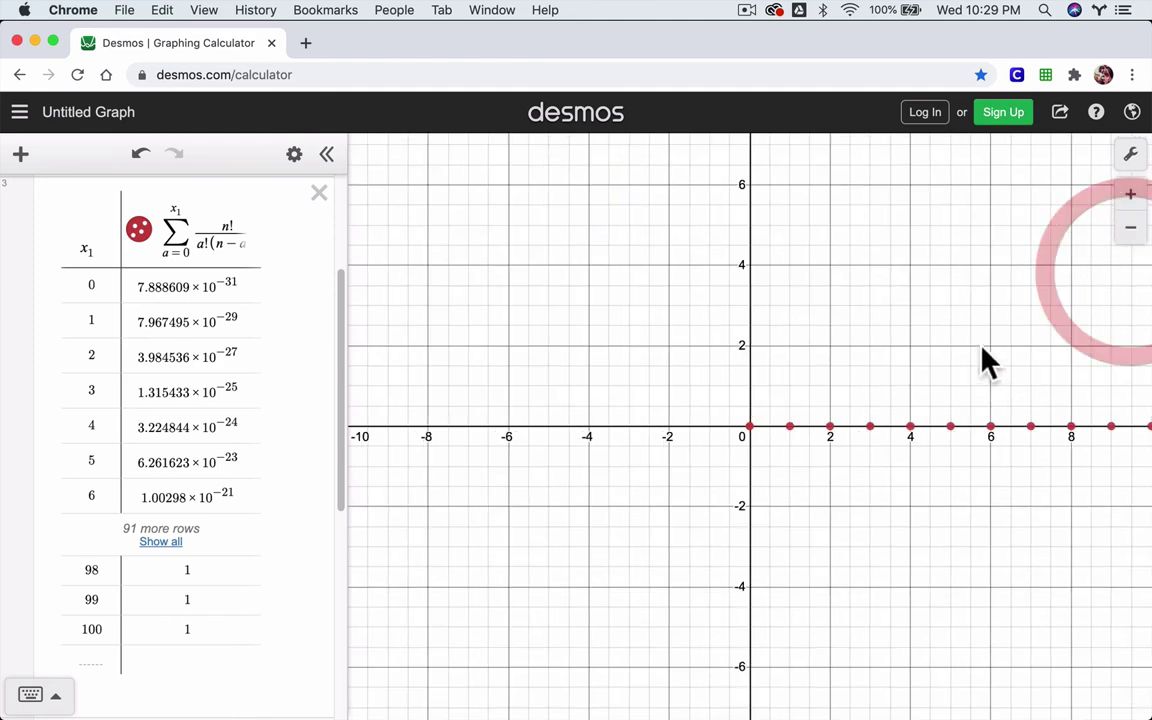
{"action": "left_click_drag", "start_coordinate": [930, 340], "coordinate": [688, 430]}
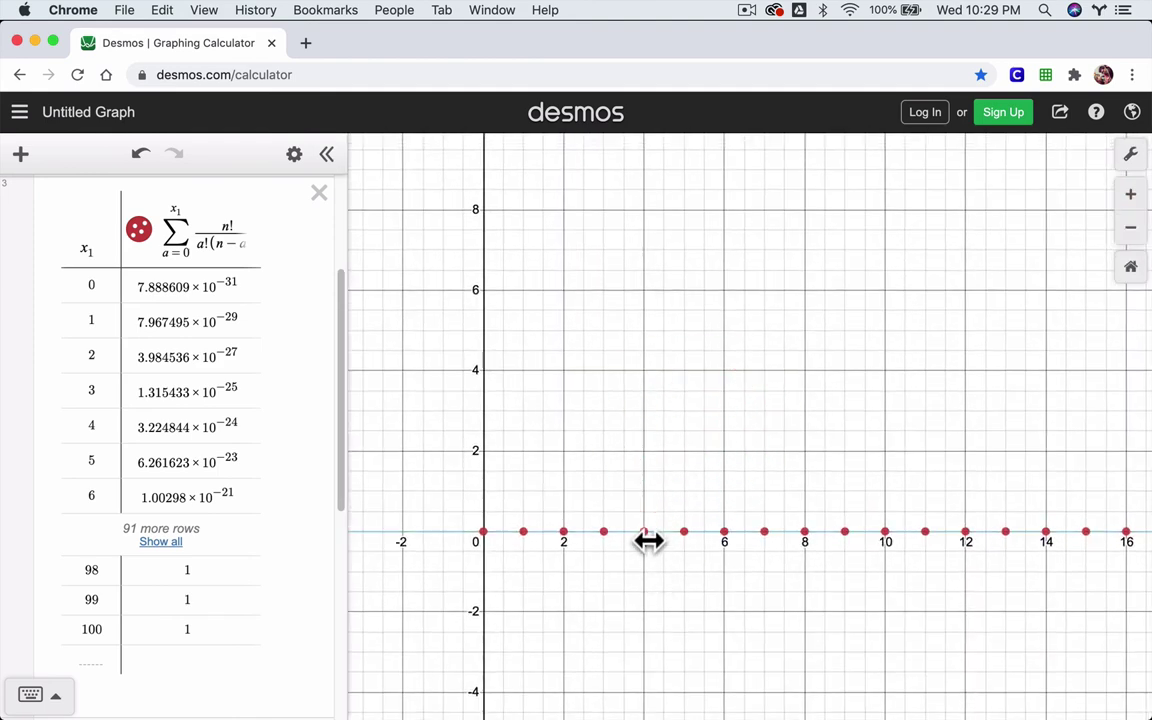
{"action": "left_click_drag", "start_coordinate": [648, 534], "coordinate": [483, 306]}
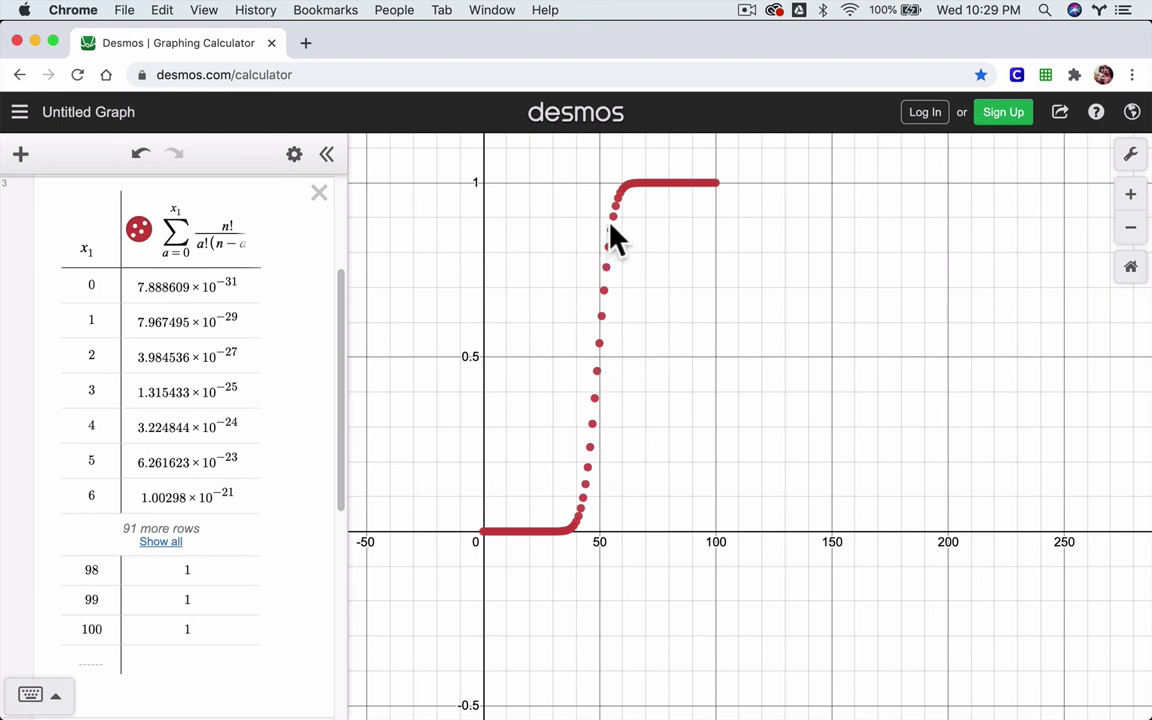
Pin coordinate labels on points (87, 1), (51, 0.6178), (48, 0.3822) and (100, 1).
{"action": "left_click", "coordinate": [686, 181]}
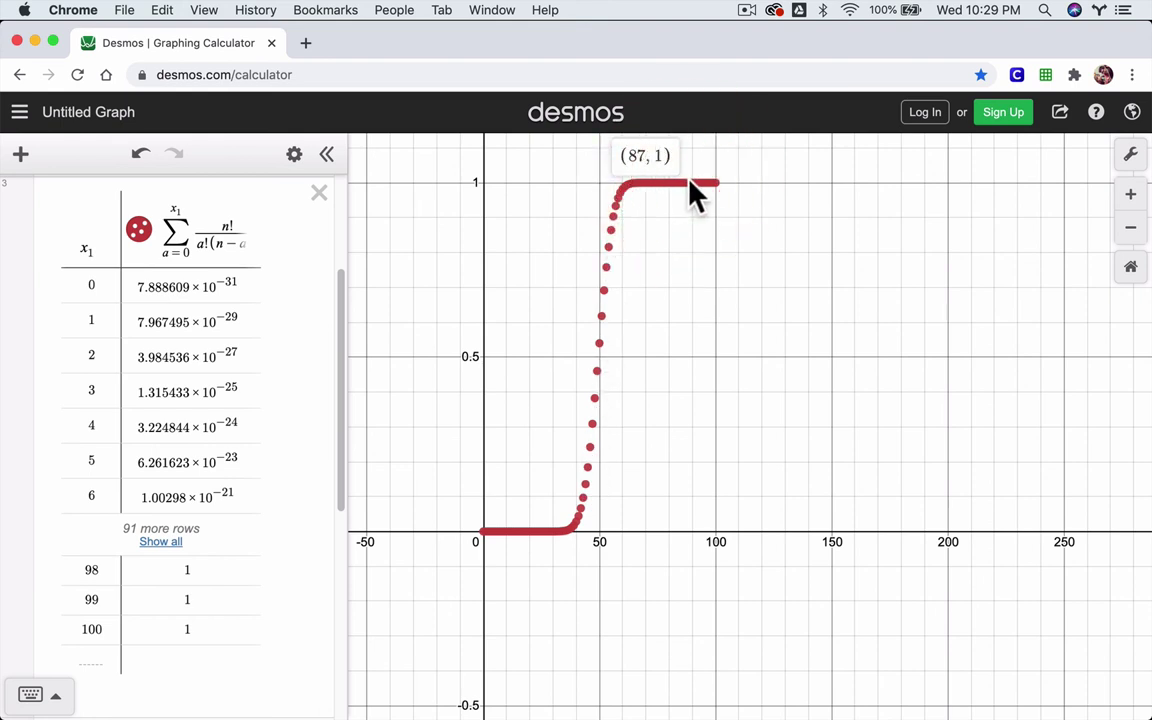
{"action": "left_click", "coordinate": [601, 316]}
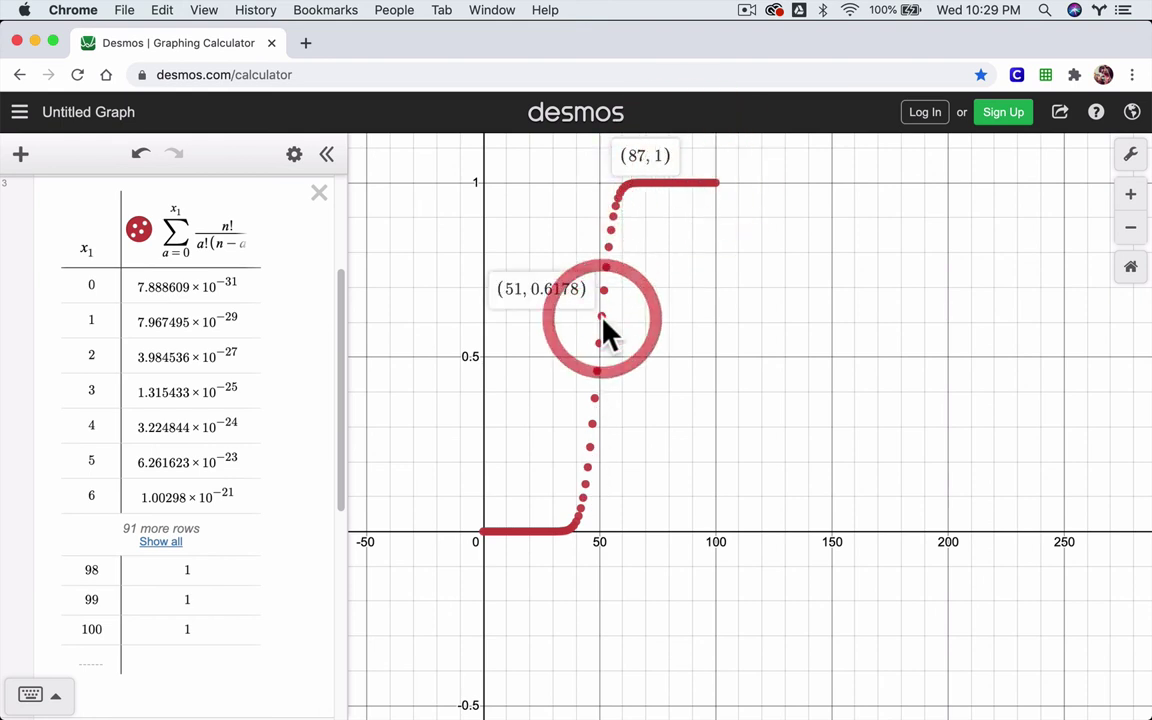
{"action": "left_click", "coordinate": [595, 398]}
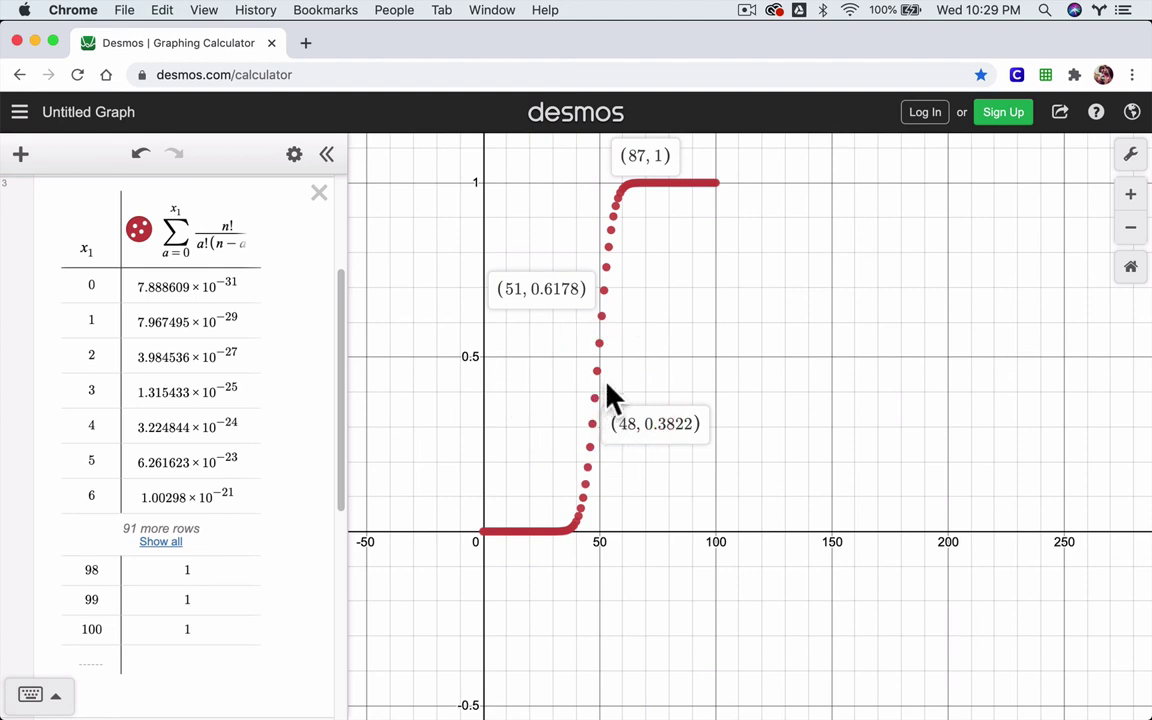
{"action": "left_click", "coordinate": [716, 182]}
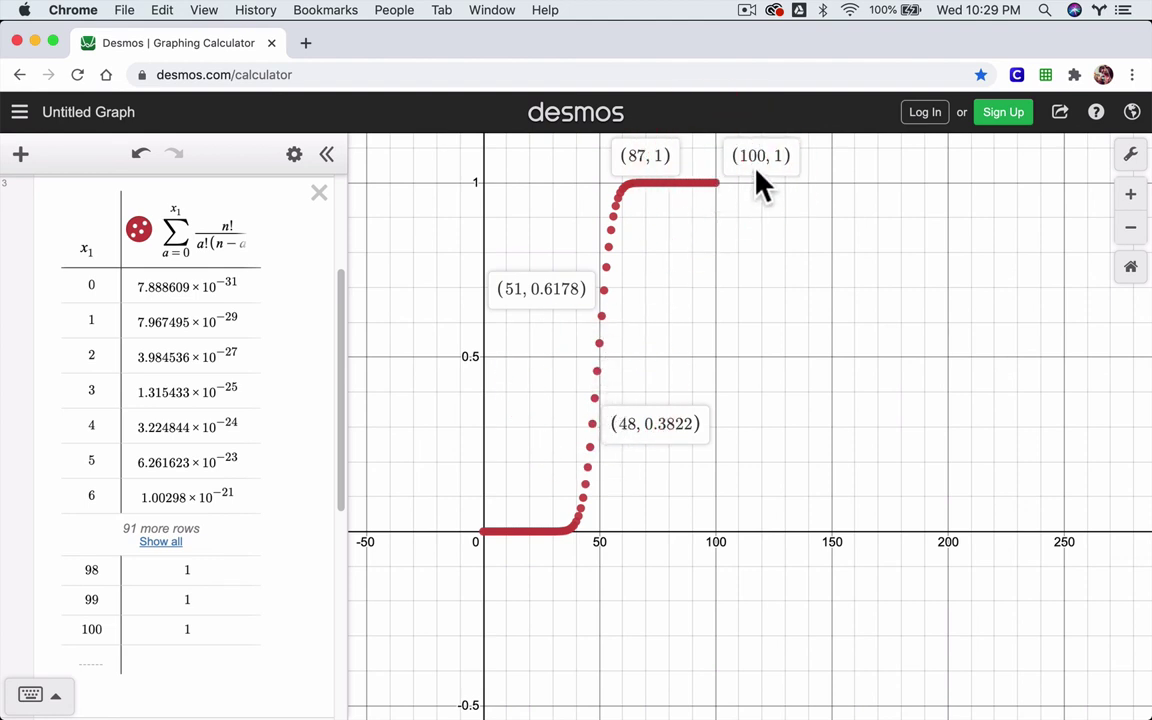